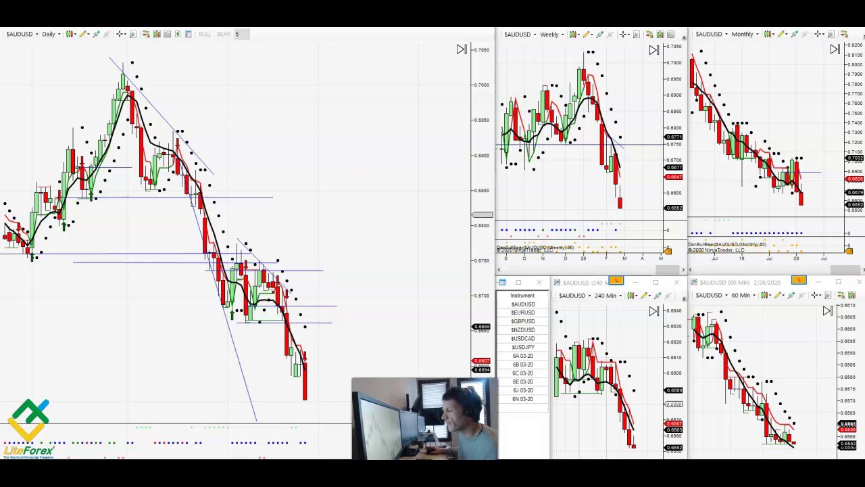
# Move the lowest horizontal line on the $AUDUSD daily chart down to the recent candle lows just below 0.6600
pyautogui.scroll(-1, 374, 220)
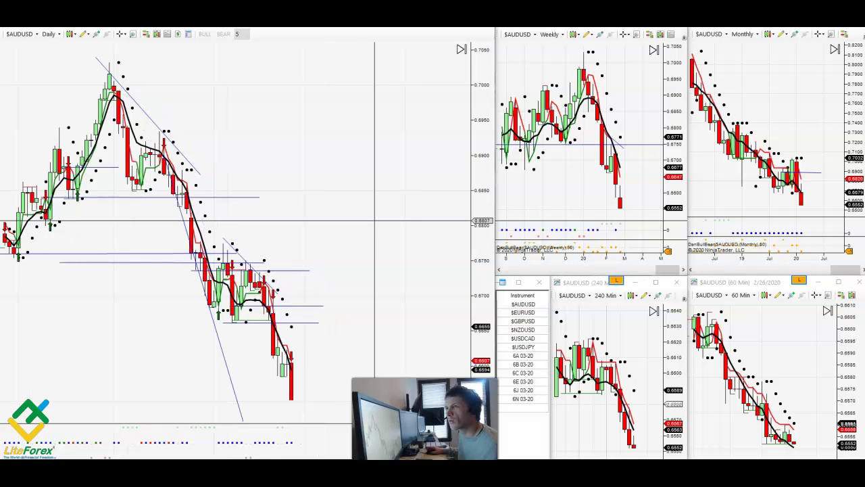
pyautogui.scroll(1, 375, 220)
pyautogui.scroll(-1, 597, 176)
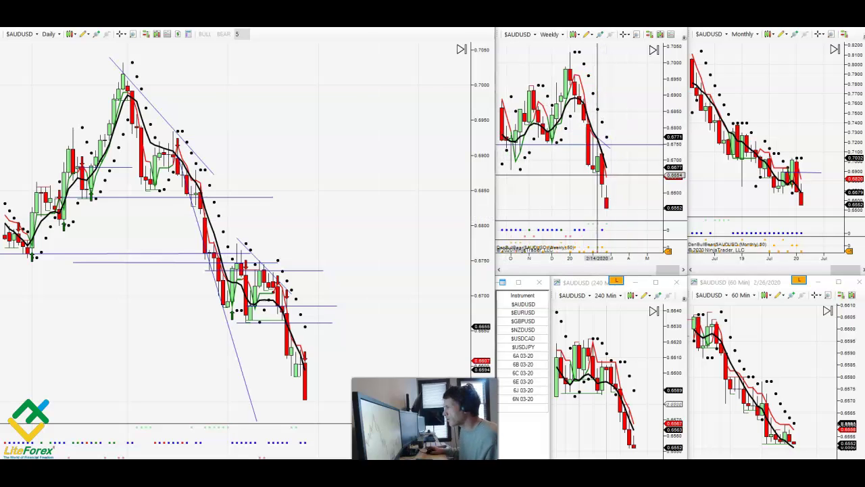
pyautogui.scroll(1, 324, 302)
pyautogui.scroll(-1, 318, 340)
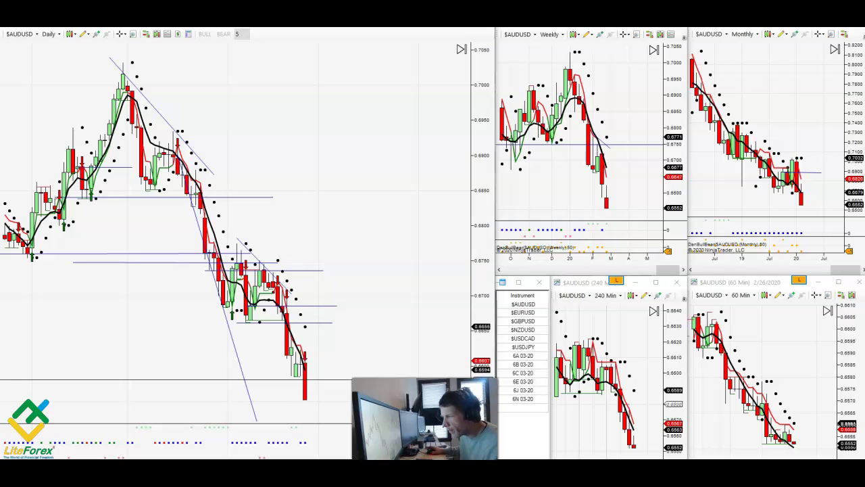
pyautogui.click(310, 323)
pyautogui.moveTo(310, 322); pyautogui.dragTo(315, 375)
pyautogui.click(340, 328)
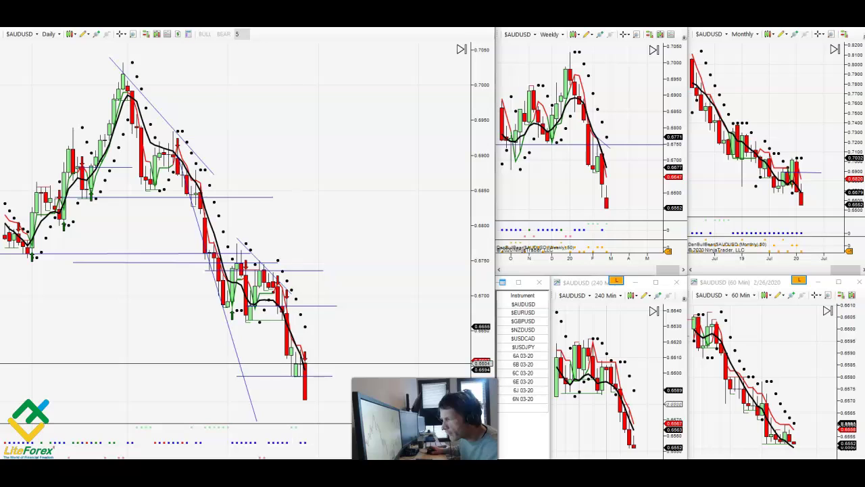
# Inspect the price data of the latest candles around the moved line on the $AUDUSD daily chart
pyautogui.middleClick(292, 363)
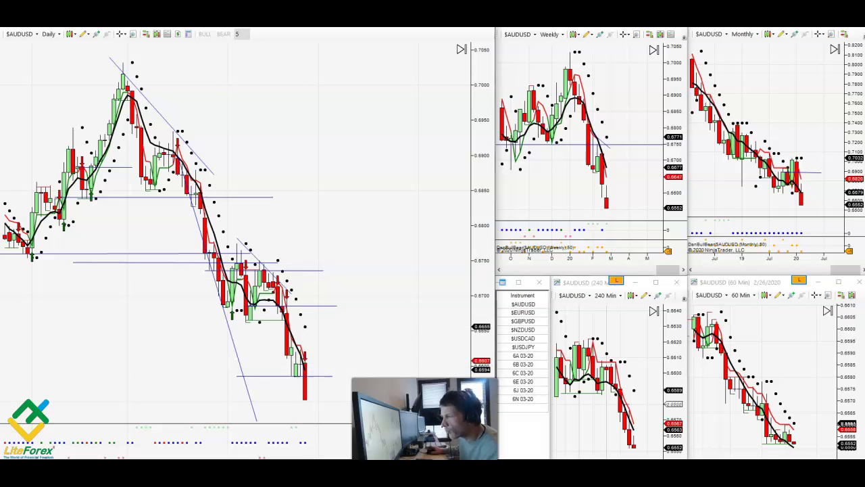
pyautogui.click(303, 376)
pyautogui.middleClick(305, 390)
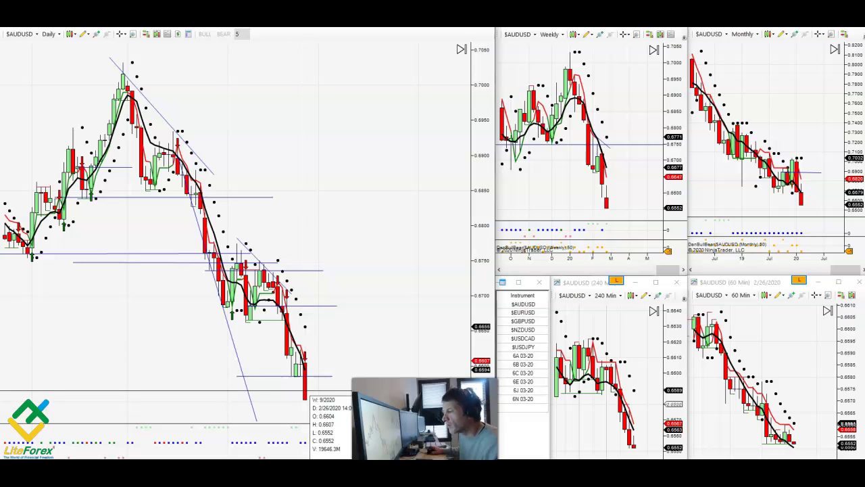
pyautogui.scroll(-1, 293, 417)
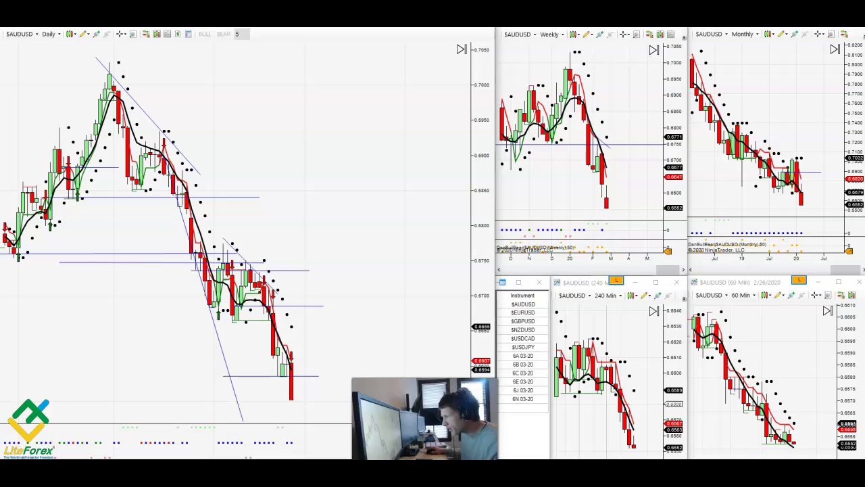
# Switch the linked charts to 6A 03-20 and inspect the latest candle on its daily chart
pyautogui.click(522, 355)
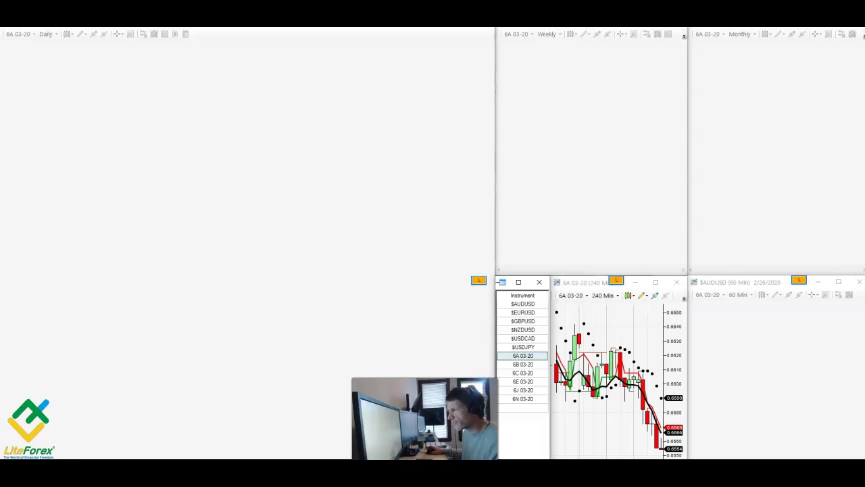
pyautogui.scroll(-5, 324, 348)
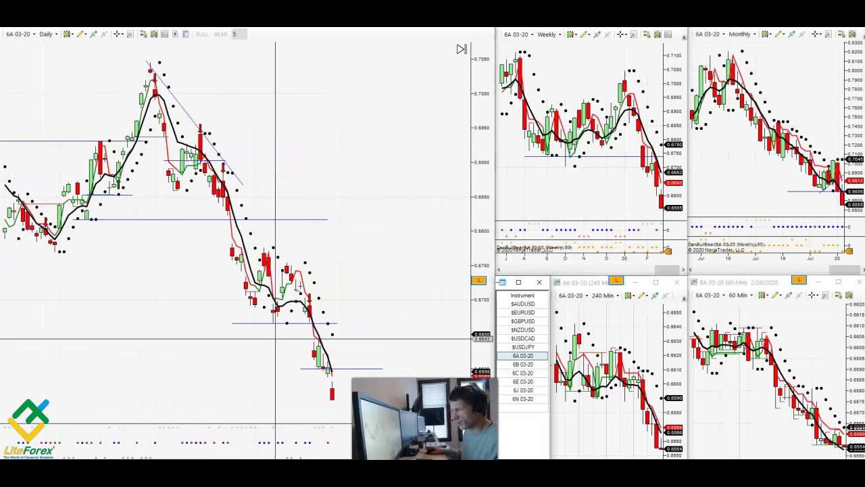
pyautogui.scroll(-3, 275, 338)
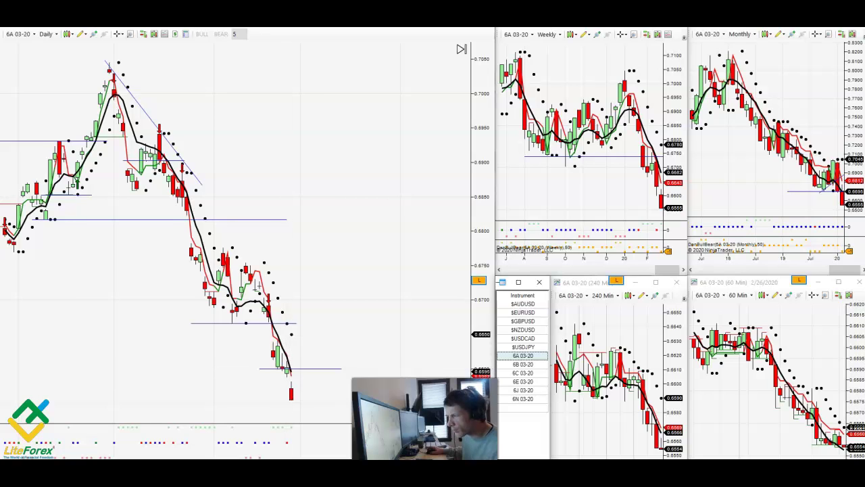
pyautogui.scroll(-3, 264, 405)
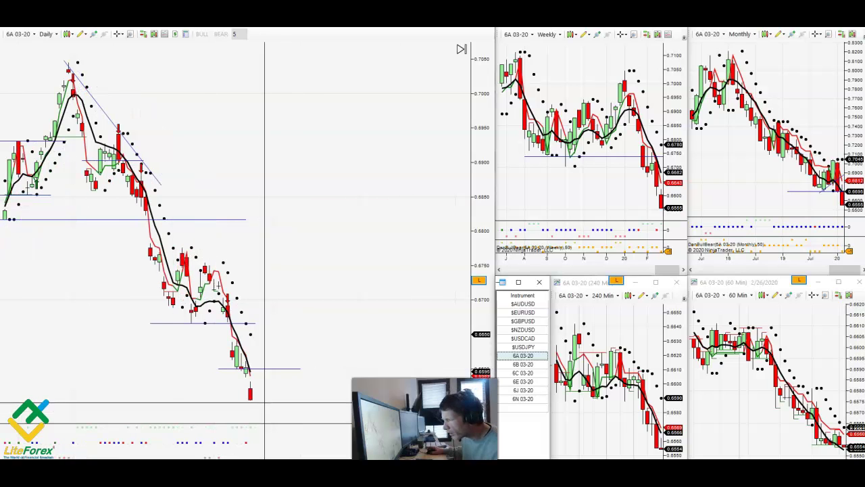
pyautogui.middleClick(251, 402)
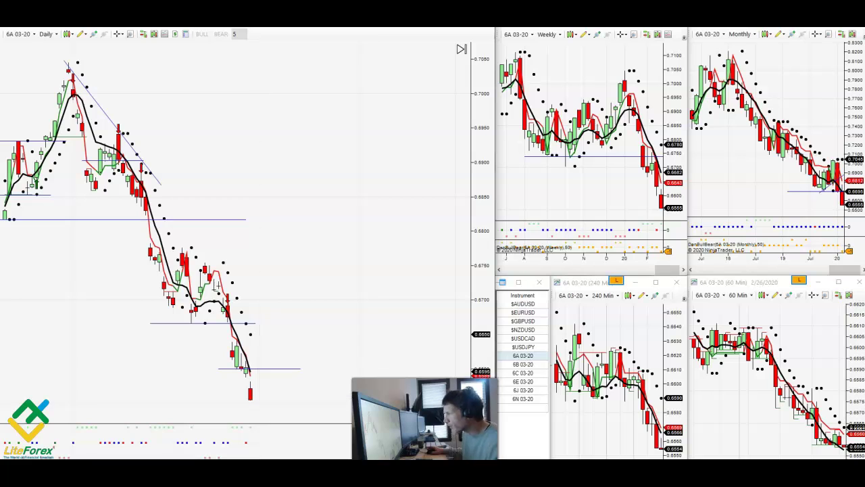
# Switch the linked charts to $EURUSD and raise the lowest horizontal line on the daily chart to about 1.0853
pyautogui.click(522, 312)
pyautogui.scroll(-5, 268, 315)
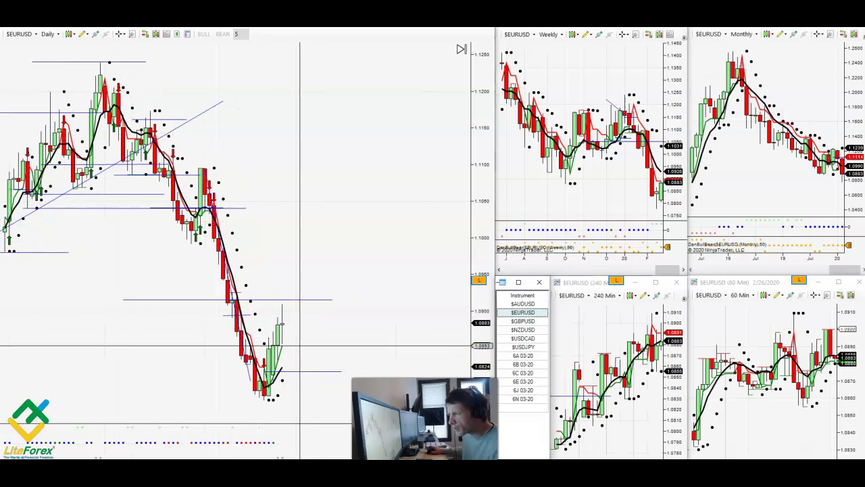
pyautogui.moveTo(297, 372); pyautogui.dragTo(297, 345)
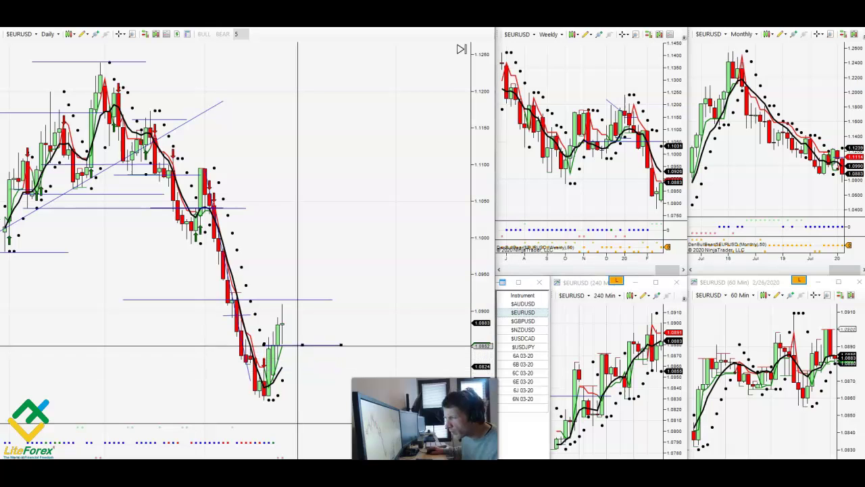
pyautogui.middleClick(278, 349)
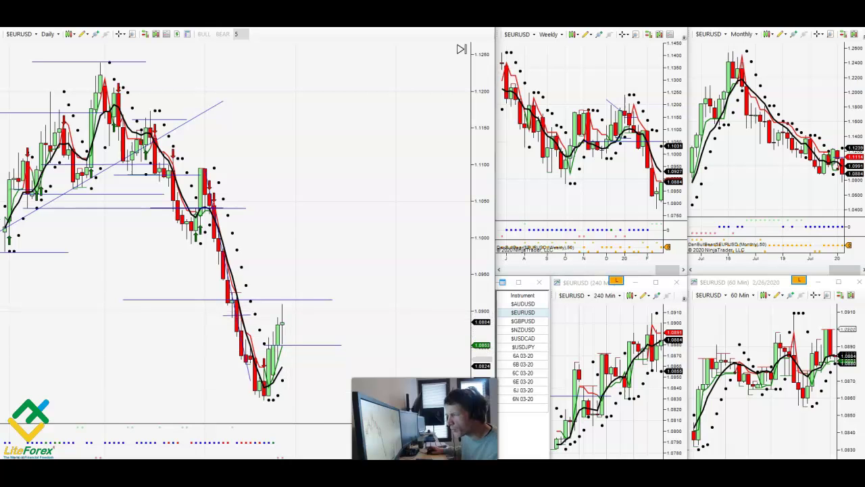
# Review the latest candles on the $EURUSD weekly, monthly and 240-minute charts
pyautogui.scroll(-3, 552, 187)
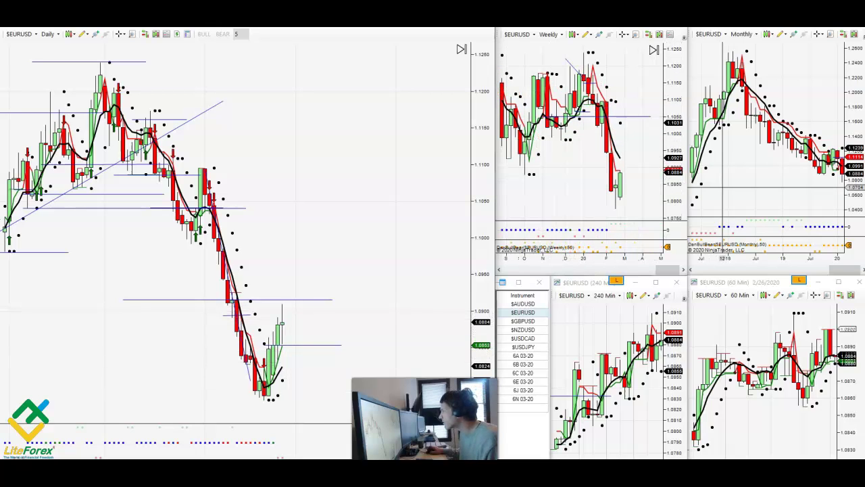
pyautogui.hscroll(3, 722, 187)
pyautogui.hscroll(3, 615, 379)
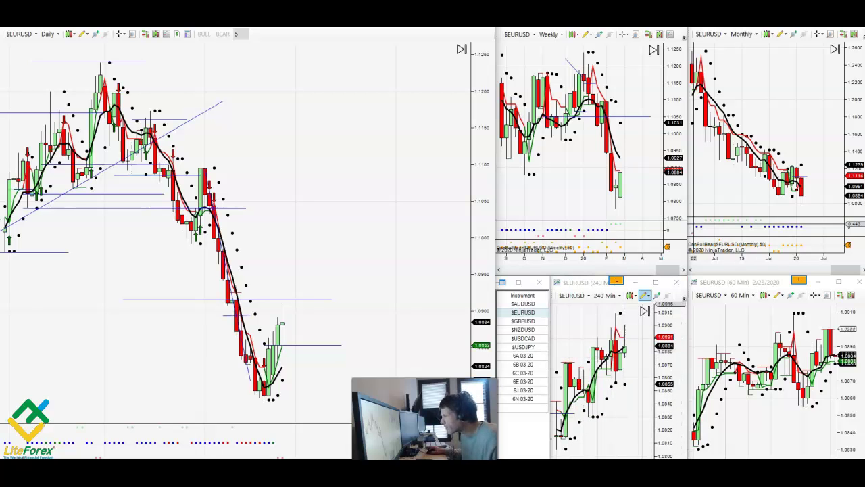
# Enlarge the $EURUSD 240-minute chart and draw a rising trend line beneath the lows of the latest upswing
pyautogui.click(655, 282)
pyautogui.scroll(-5, 637, 272)
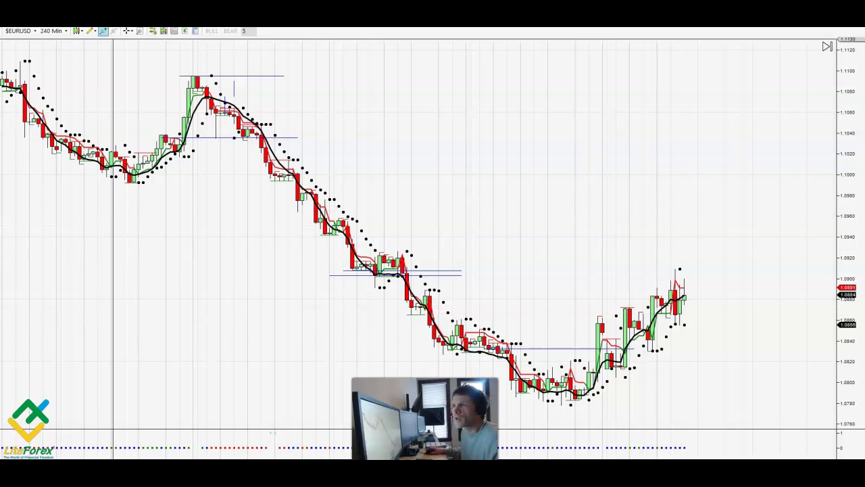
pyautogui.click(93, 31)
pyautogui.click(109, 84)
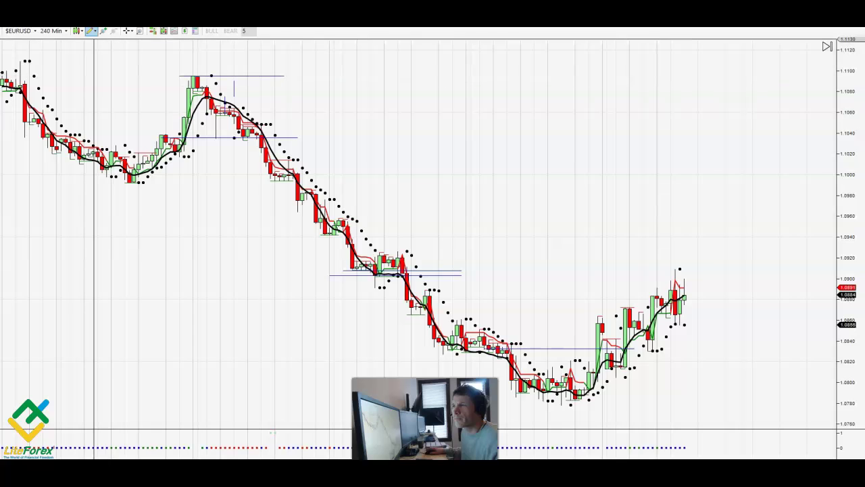
pyautogui.click(93, 32)
pyautogui.click(108, 75)
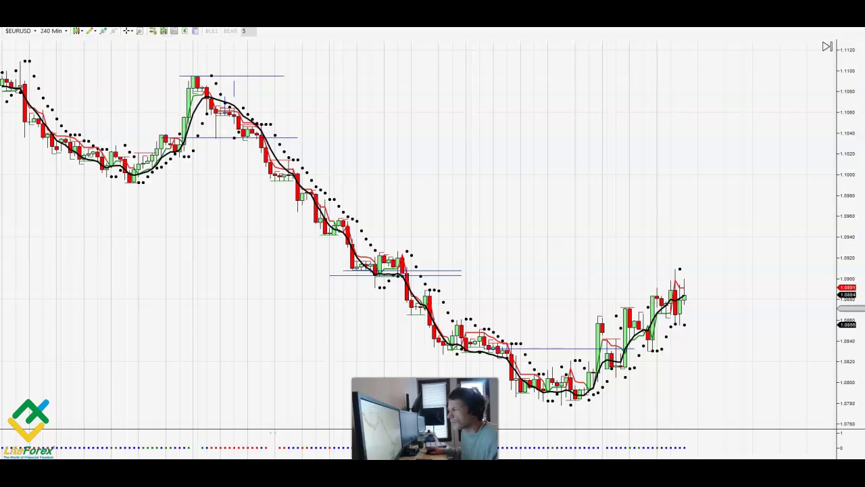
pyautogui.click(588, 398)
pyautogui.click(744, 269)
# Draw a second rising trend line across the highs of the latest upswing and restore the multi-chart layout
pyautogui.click(579, 326)
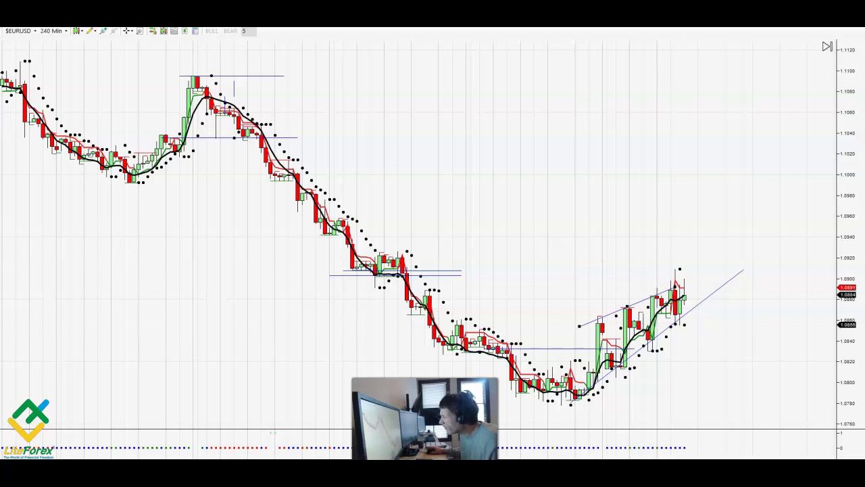
pyautogui.click(729, 255)
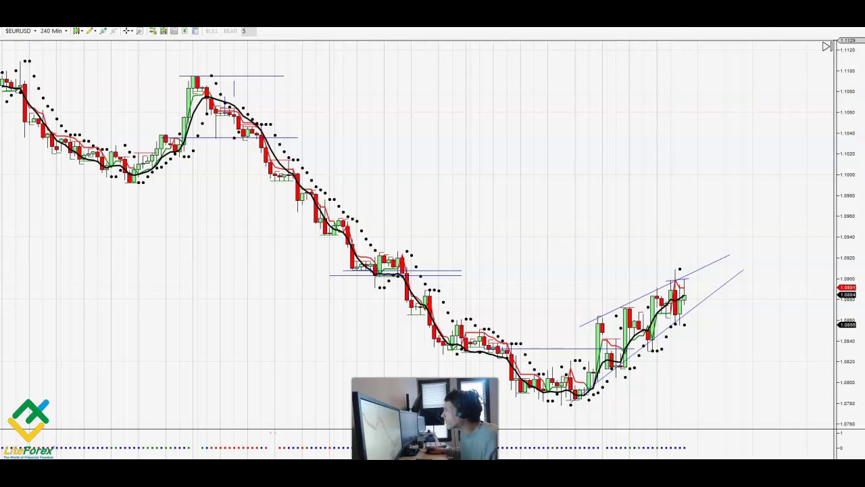
pyautogui.press('super+Down')
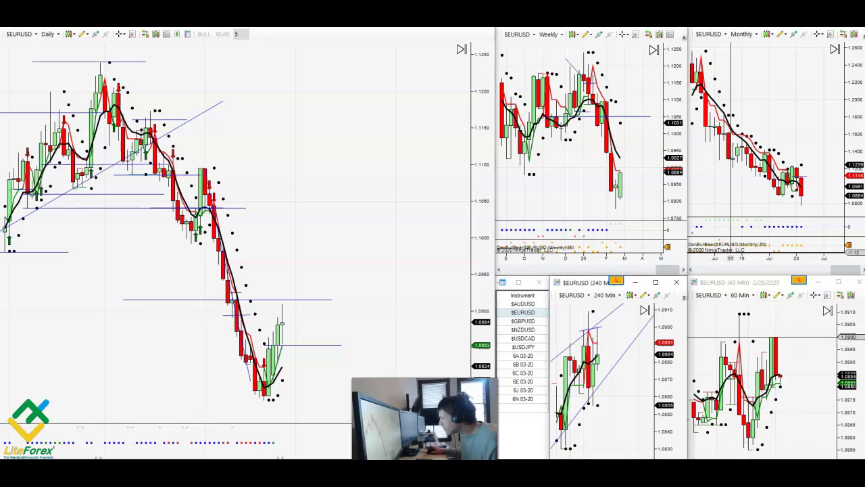
# Examine the recent highs and lows on the $EURUSD 60-minute chart at full size, and return to the multi-chart layout
pyautogui.middleClick(775, 338)
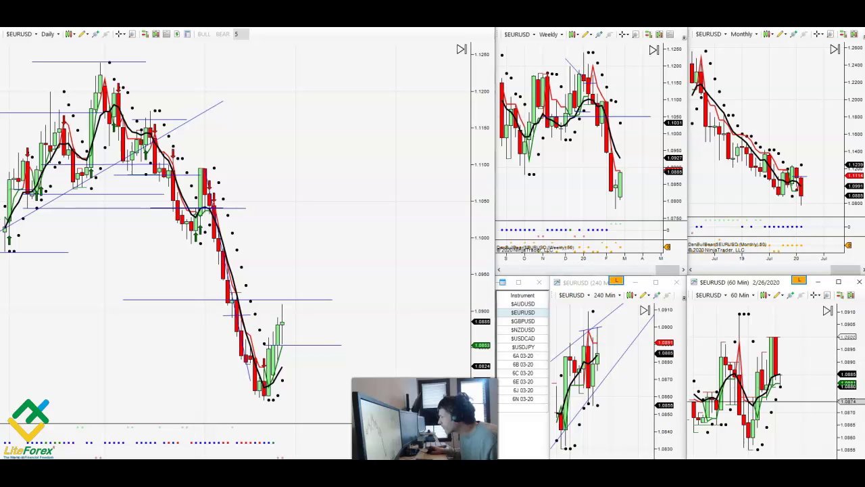
pyautogui.scroll(2, 797, 396)
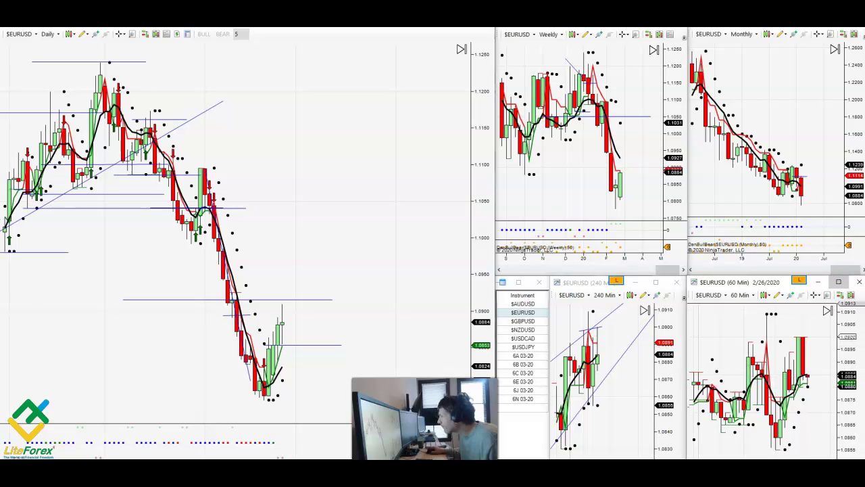
pyautogui.click(838, 282)
pyautogui.scroll(-6, 723, 240)
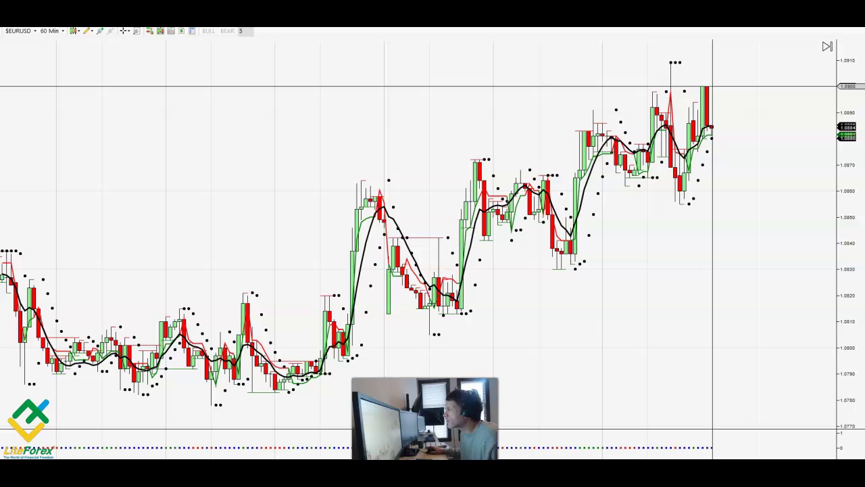
pyautogui.click(832, 24)
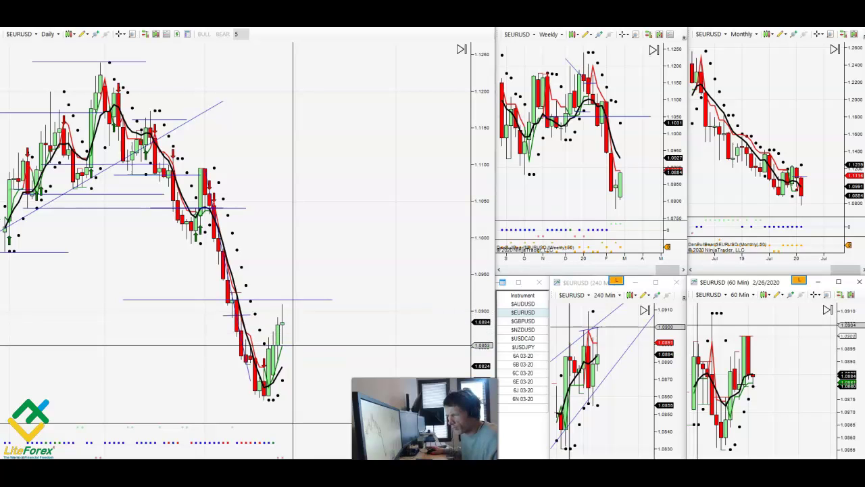
# View the 6E 03-20 charts, and switch the linked charts to $GBPUSD to review its daily price action
pyautogui.click(522, 381)
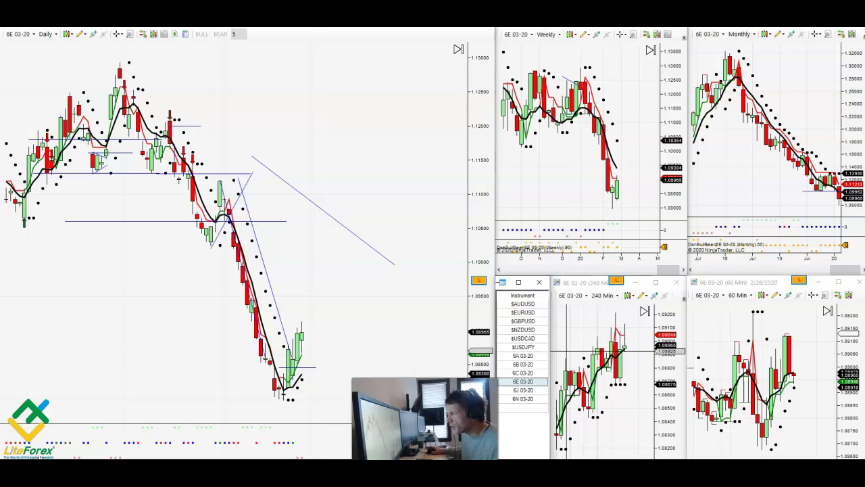
pyautogui.click(523, 320)
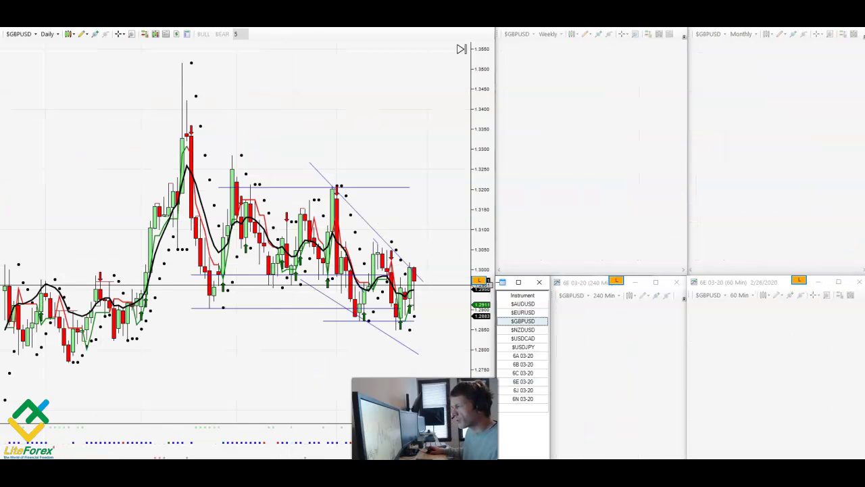
pyautogui.scroll(3, 269, 317)
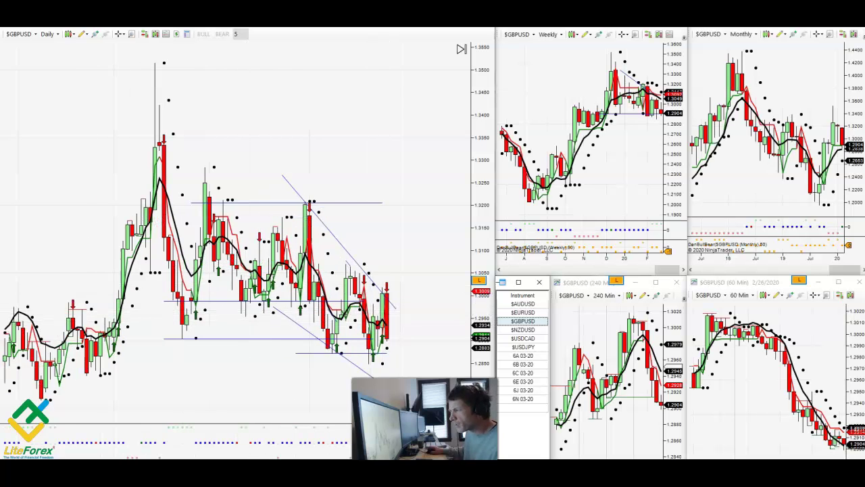
pyautogui.scroll(3, 318, 304)
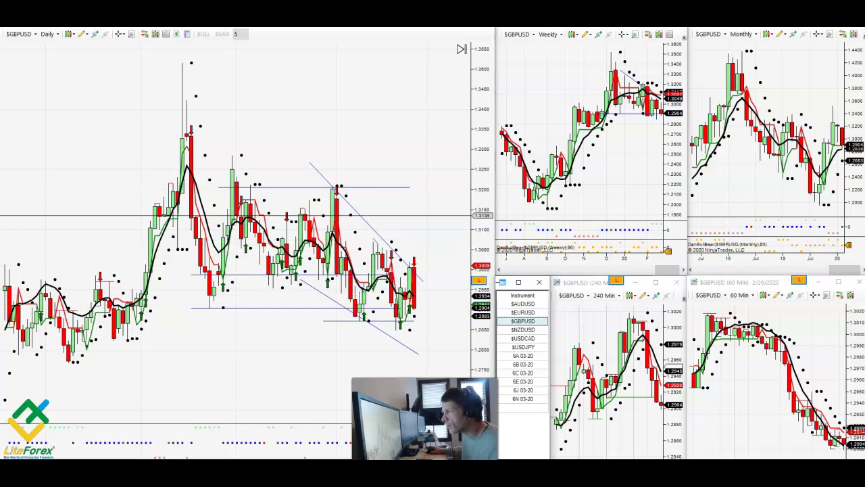
# Draw a falling trend line across the most recent highs on the $GBPUSD daily chart
pyautogui.click(83, 34)
pyautogui.click(98, 77)
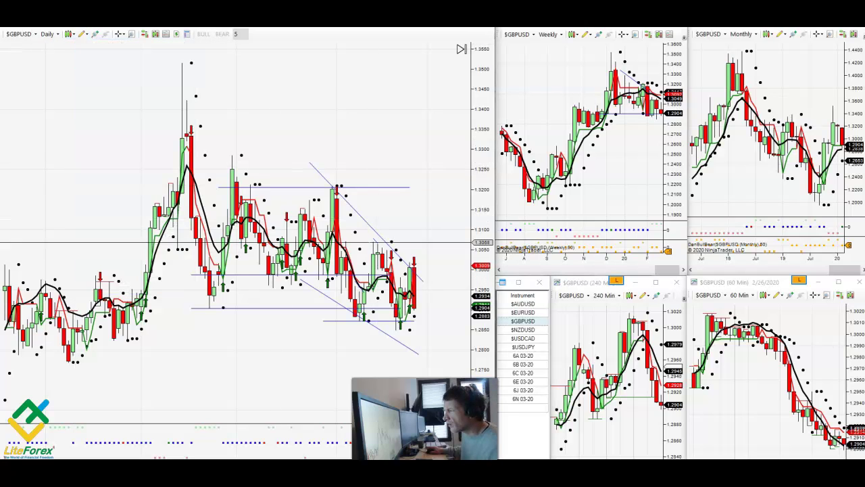
pyautogui.click(381, 249)
pyautogui.click(436, 277)
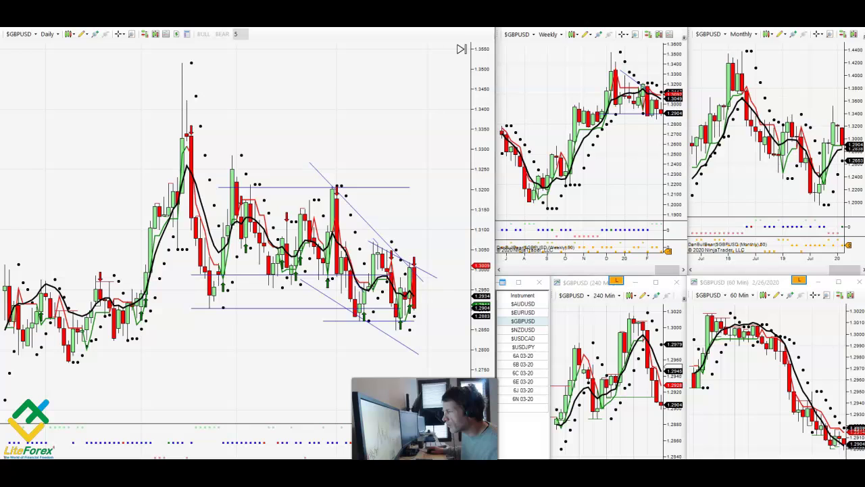
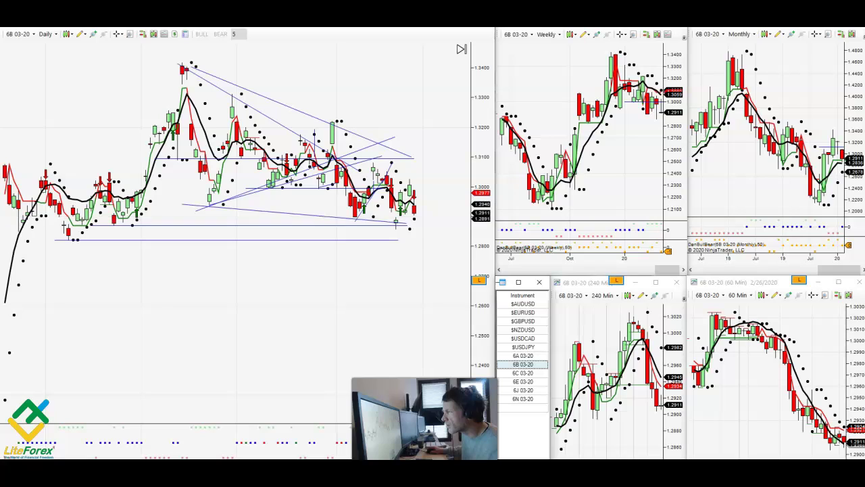
# Draw horizontal lines under the recent lows and at about 1.3001 across the recent highs on the 6B 03-20 daily chart
pyautogui.click(336, 217)
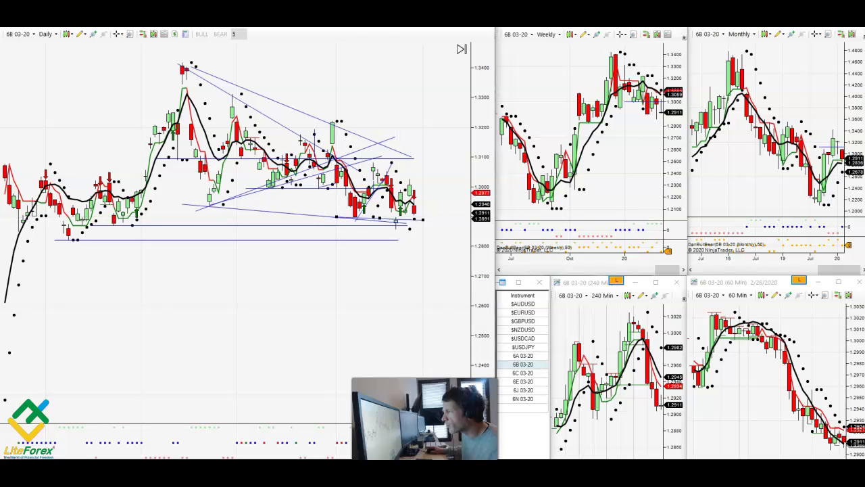
pyautogui.click(442, 216)
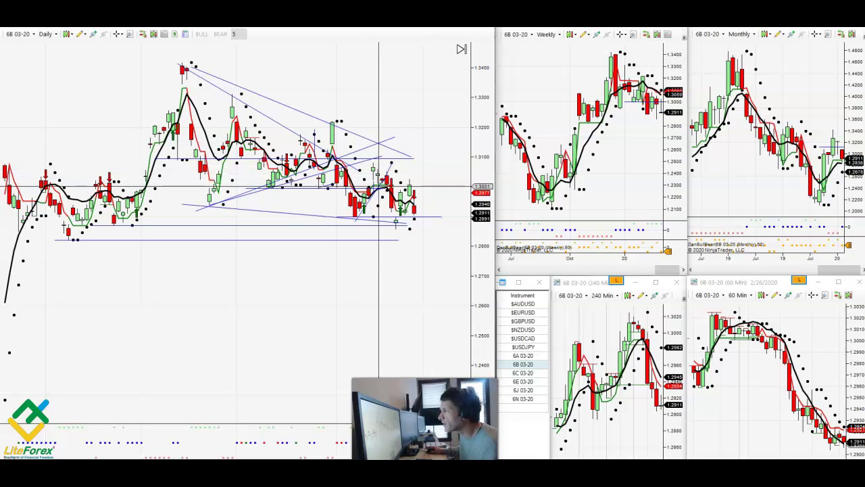
pyautogui.click(464, 186)
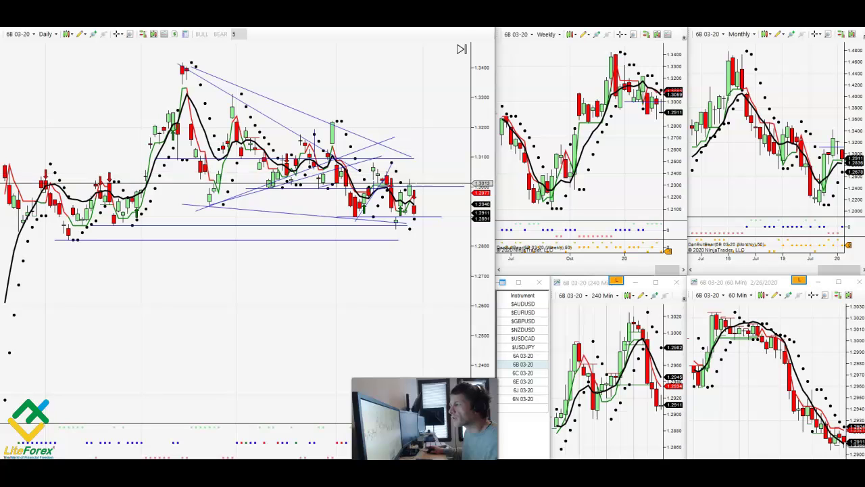
# Review the latest weekly, monthly and intraday candles for 6B 03-20, and draw a short support line under the latest lows on the 240-minute chart
pyautogui.scroll(-3, 576, 164)
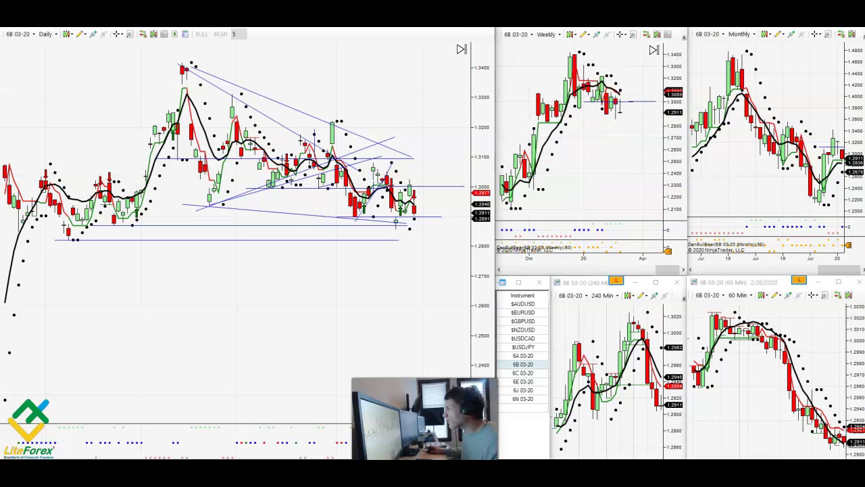
pyautogui.scroll(-5, 783, 182)
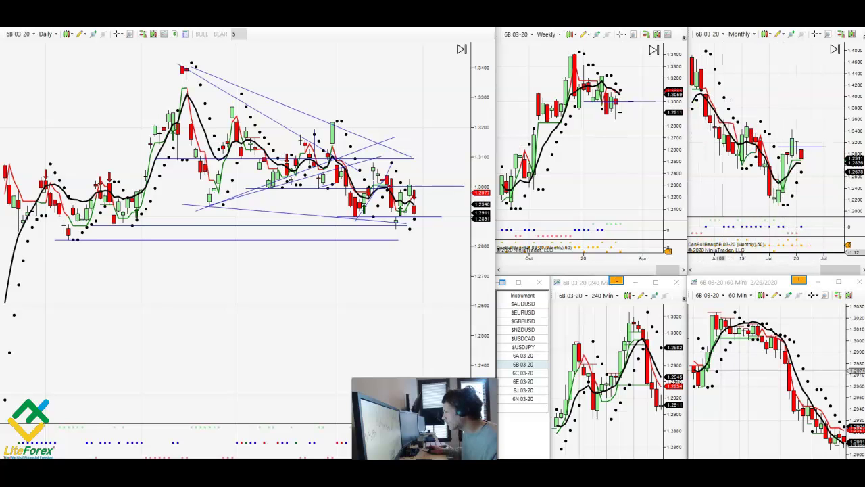
pyautogui.scroll(-3, 636, 413)
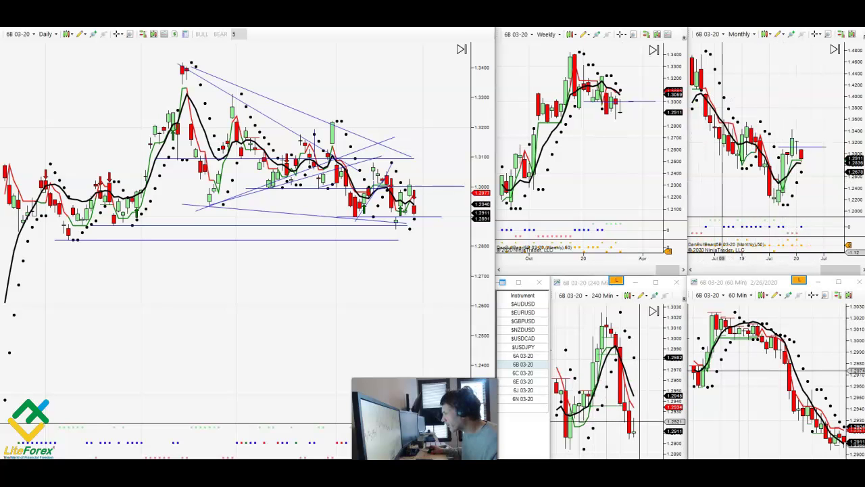
pyautogui.scroll(-5, 767, 372)
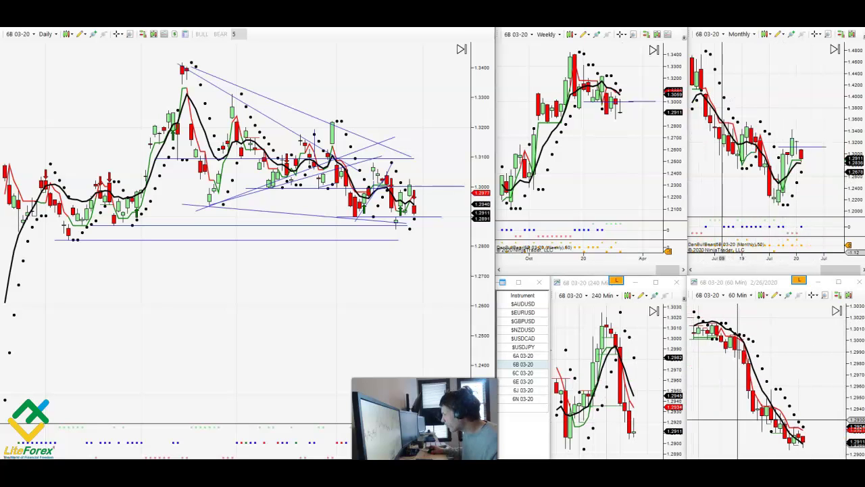
pyautogui.click(630, 439)
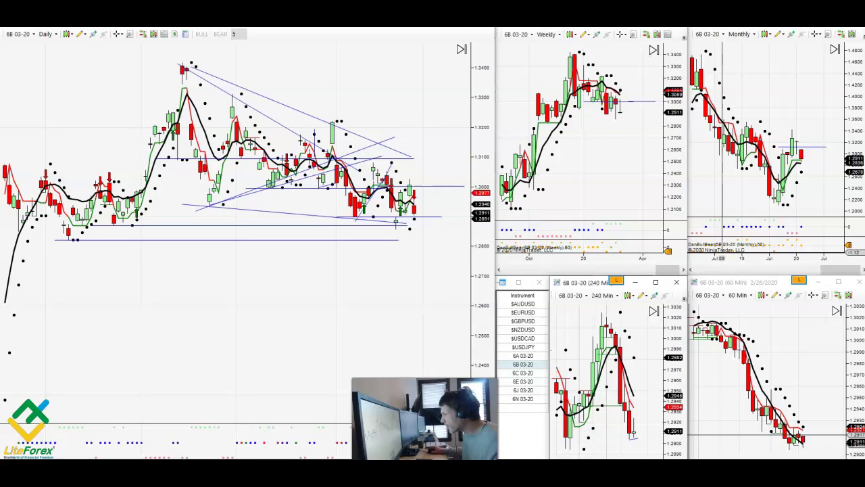
pyautogui.scroll(-1, 393, 277)
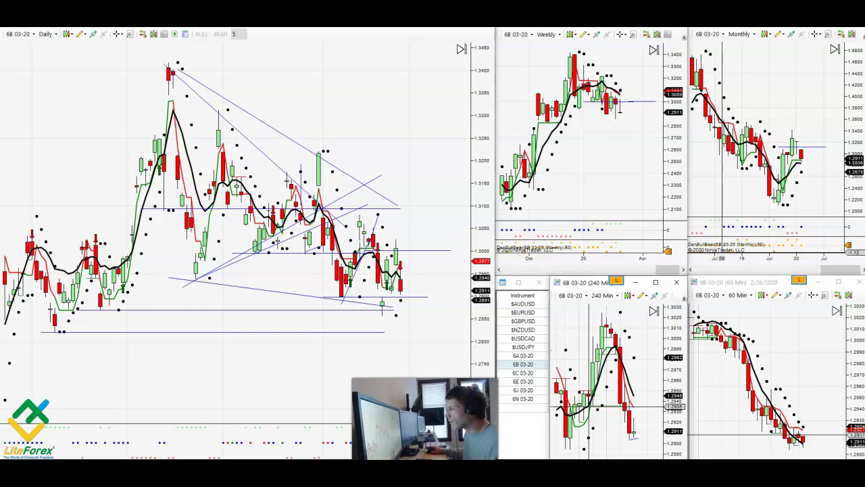
# Switch the linked charts to $NZDUSD and examine the most recent lows on the daily chart
pyautogui.press('Up')
pyautogui.press('Up')
pyautogui.press('Up')
pyautogui.press('Up')
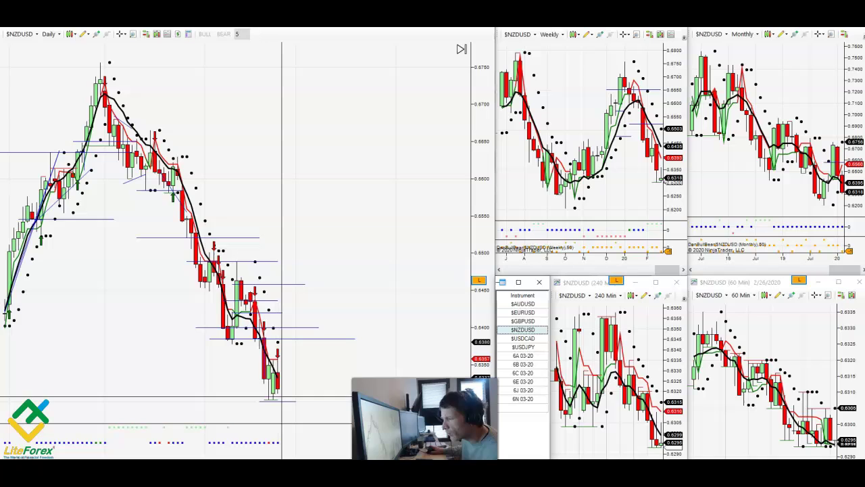
pyautogui.click(269, 396)
pyautogui.middleClick(269, 395)
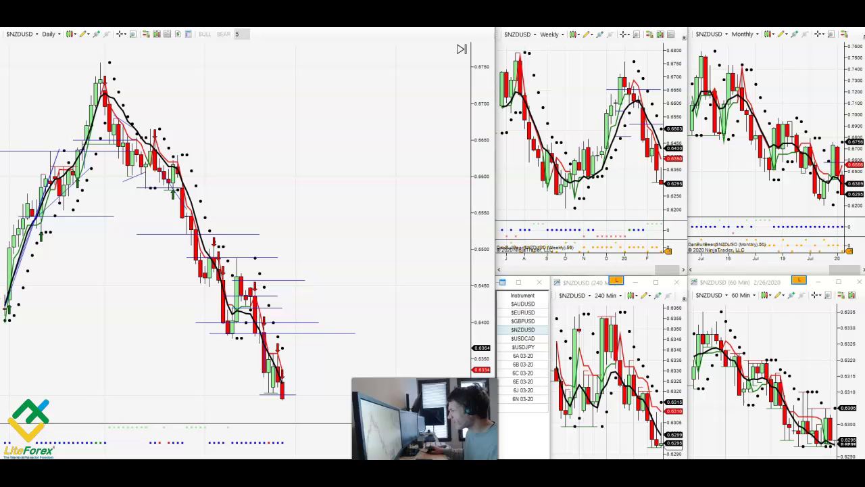
# Enlarge the $NZDUSD 60-minute chart and draw horizontal support at about 0.6293 and resistance at about 0.6305 around the latest candles
pyautogui.moveTo(649, 381); pyautogui.dragTo(608, 382)
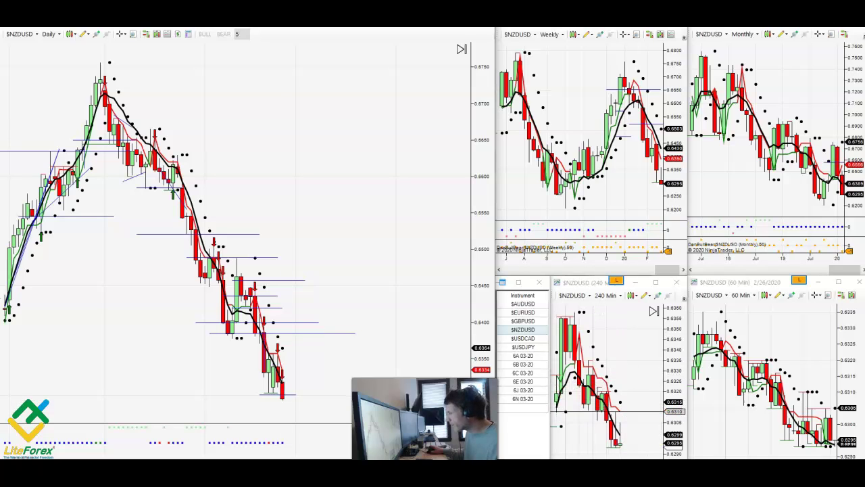
pyautogui.scroll(-5, 765, 411)
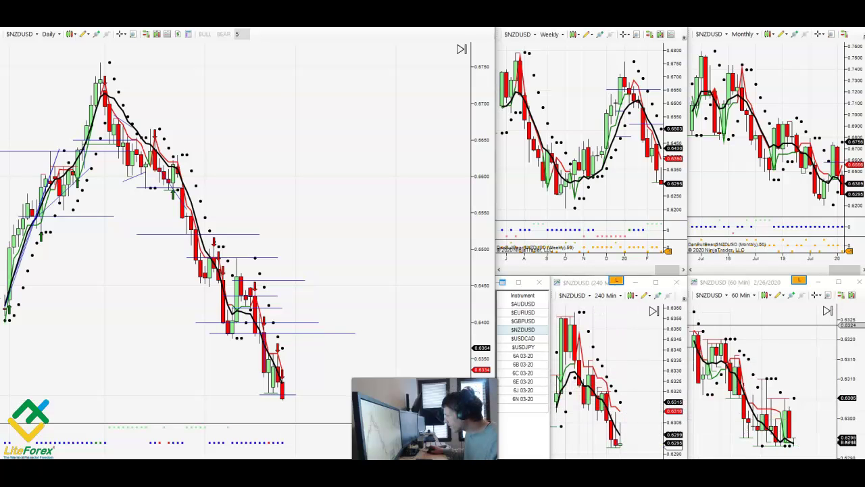
pyautogui.click(839, 281)
pyautogui.scroll(-5, 432, 244)
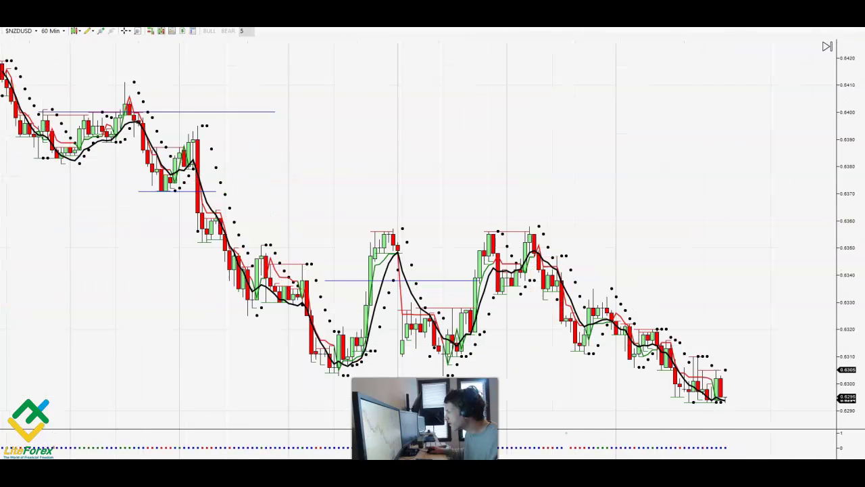
pyautogui.click(89, 30)
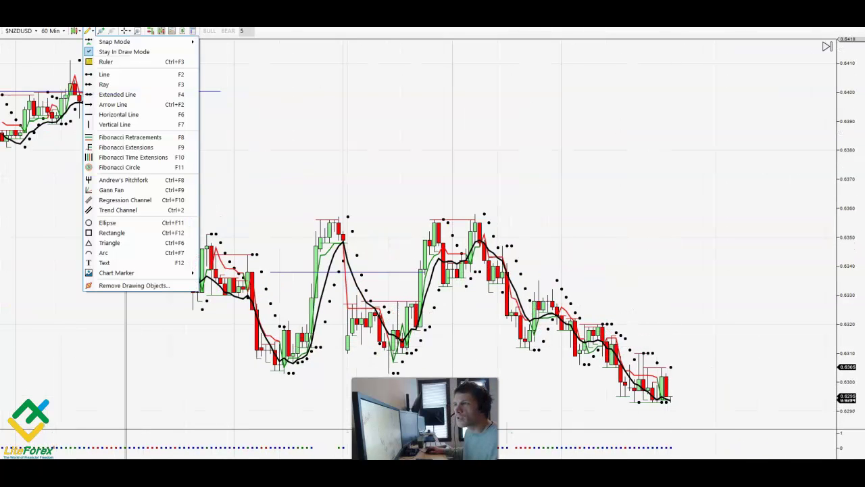
pyautogui.click(135, 73)
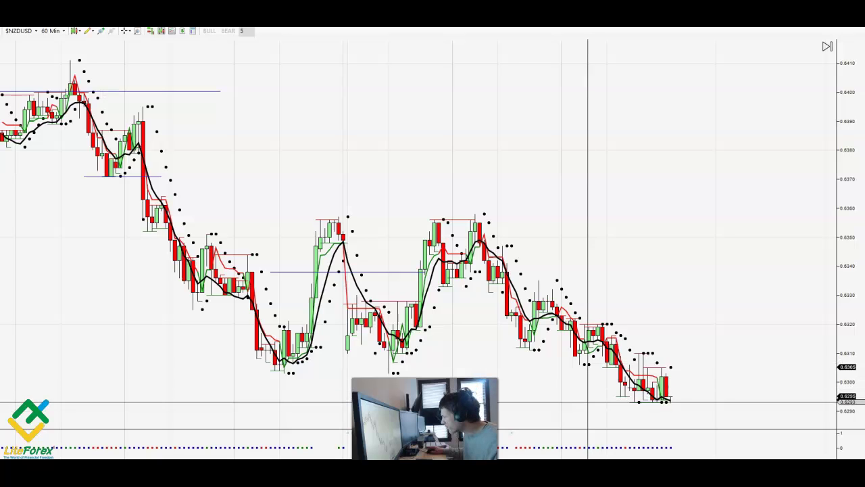
pyautogui.moveTo(588, 401); pyautogui.dragTo(739, 402)
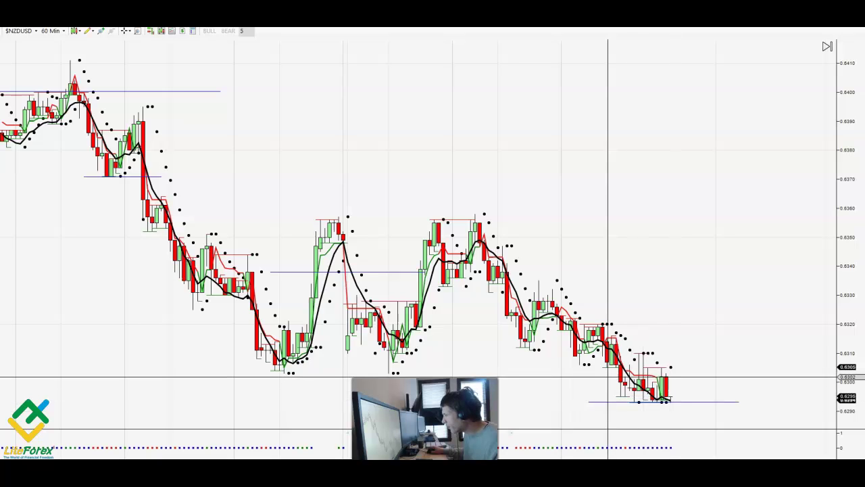
pyautogui.moveTo(607, 366); pyautogui.dragTo(744, 366)
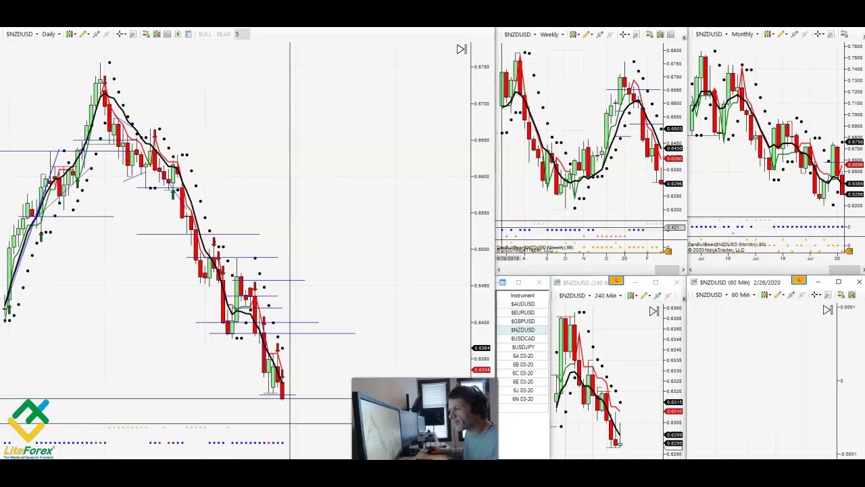
# Review the $NZDUSD daily chart, and switch the linked charts to 6N 03-20 to inspect its latest daily low
pyautogui.scroll(-1, 270, 372)
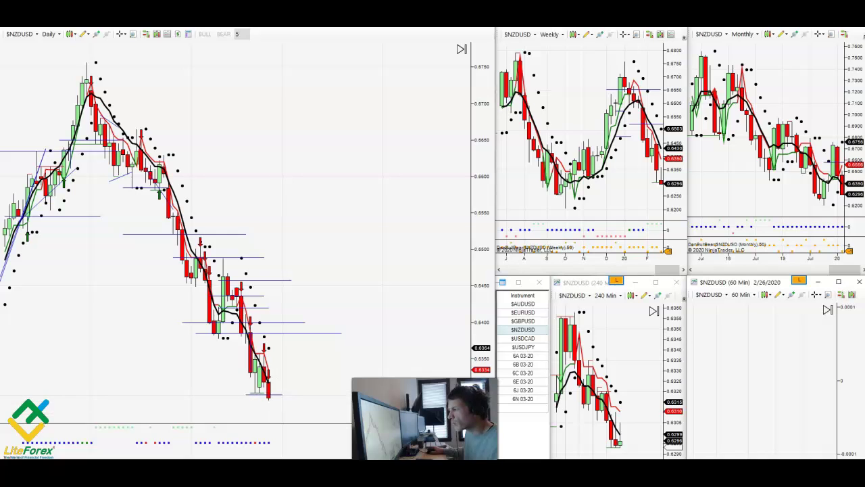
pyautogui.click(522, 399)
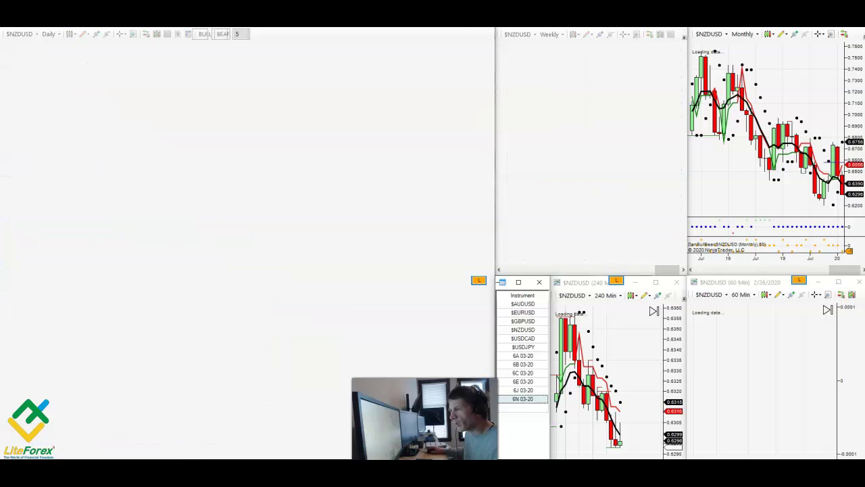
pyautogui.scroll(-5, 278, 343)
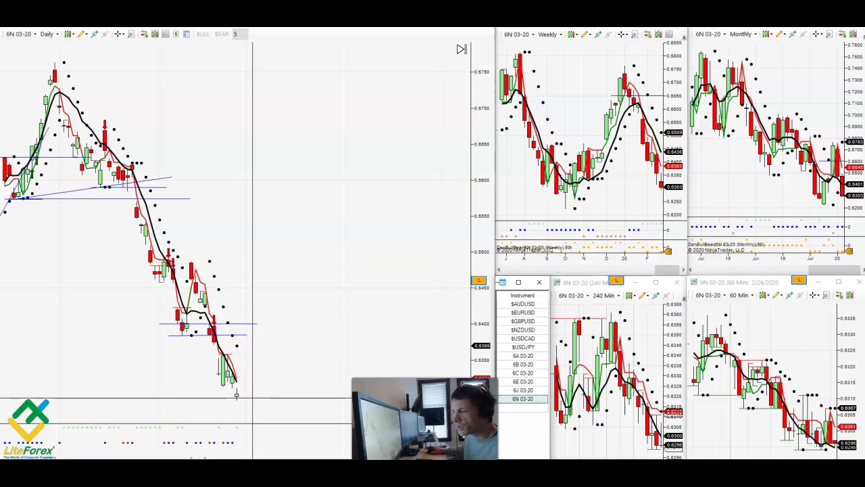
pyautogui.middleClick(237, 397)
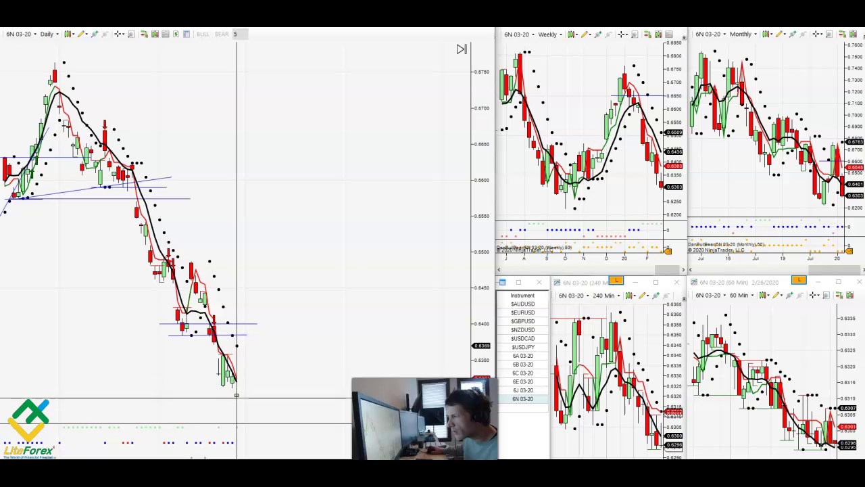
# Draw horizontal support lines under the latest lows on the 6N 03-20 60-minute and 240-minute charts, plus a short falling line on the latter
pyautogui.scroll(-1, 579, 184)
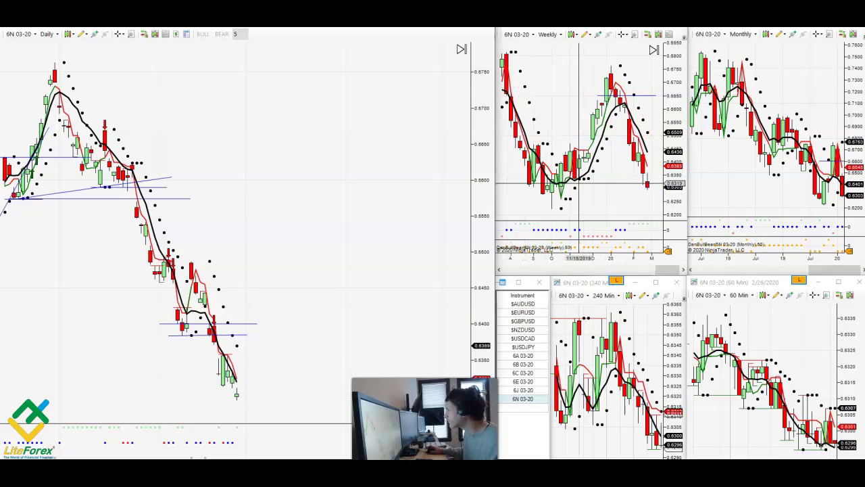
pyautogui.scroll(-2, 631, 376)
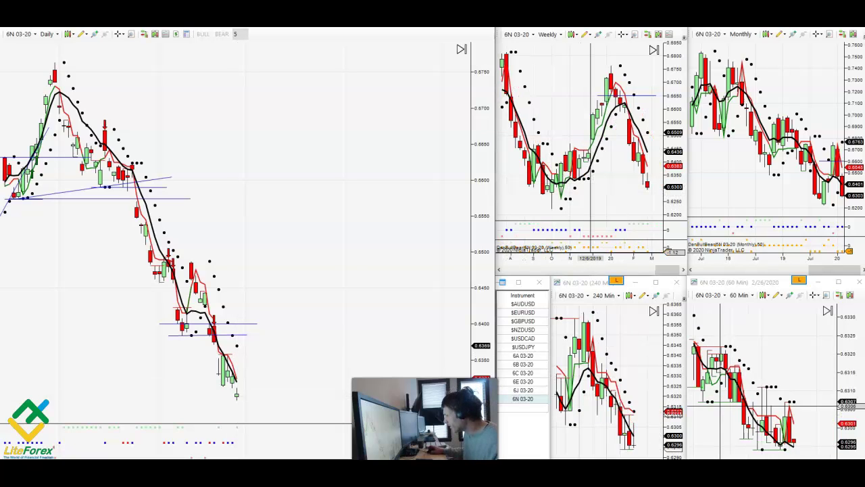
pyautogui.click(750, 449)
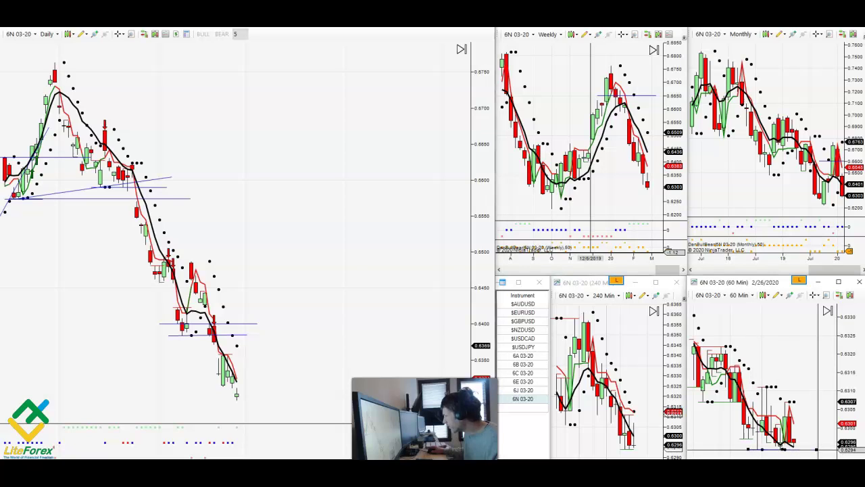
pyautogui.click(615, 448)
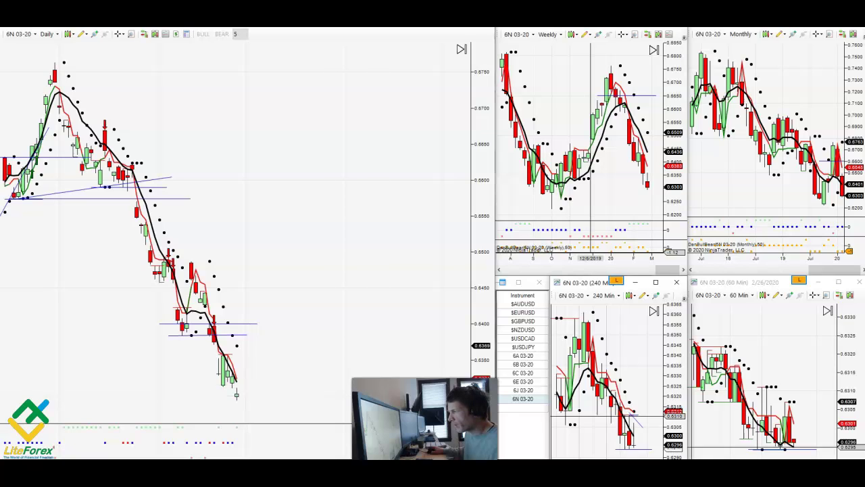
# Switch the linked charts to $USDCAD and draw horizontal lines at about 1.3317 and 1.3301 through the recent highs on the daily chart
pyautogui.click(523, 339)
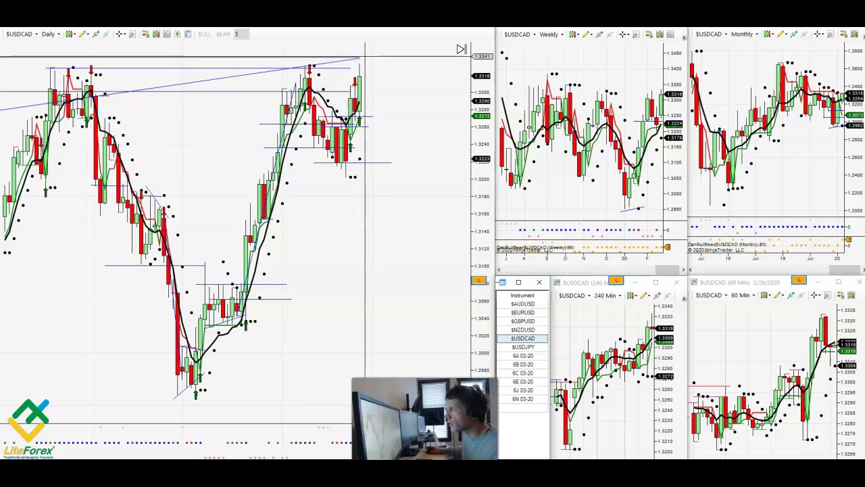
pyautogui.scroll(1, 386, 117)
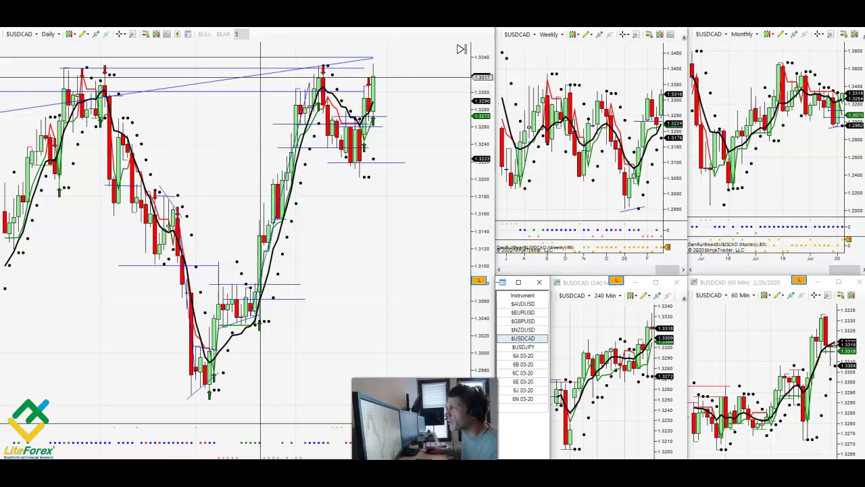
pyautogui.click(260, 77)
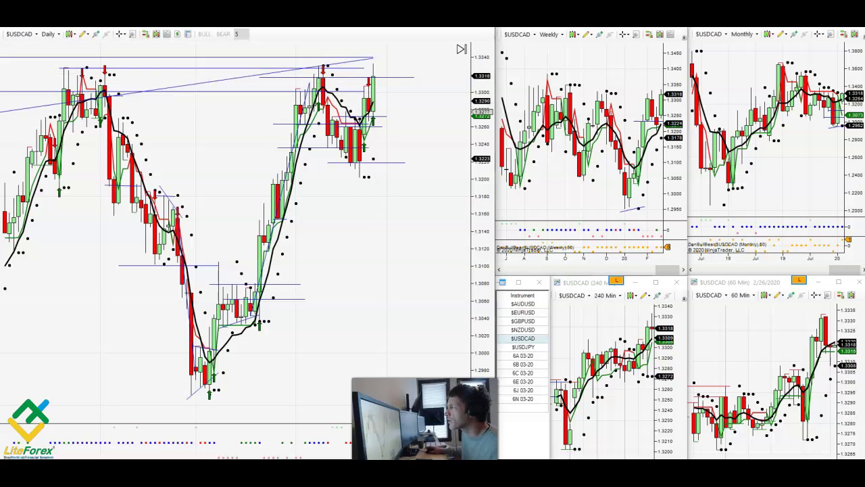
pyautogui.moveTo(623, 193); pyautogui.dragTo(596, 193)
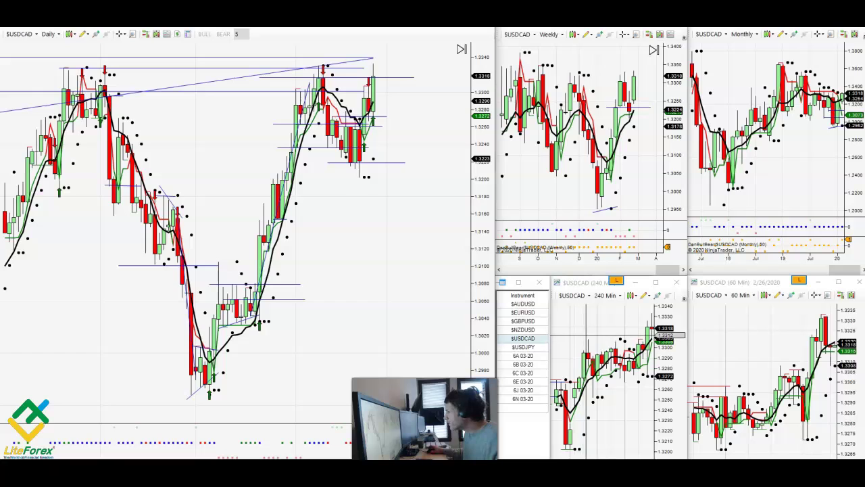
pyautogui.scroll(-3, 597, 335)
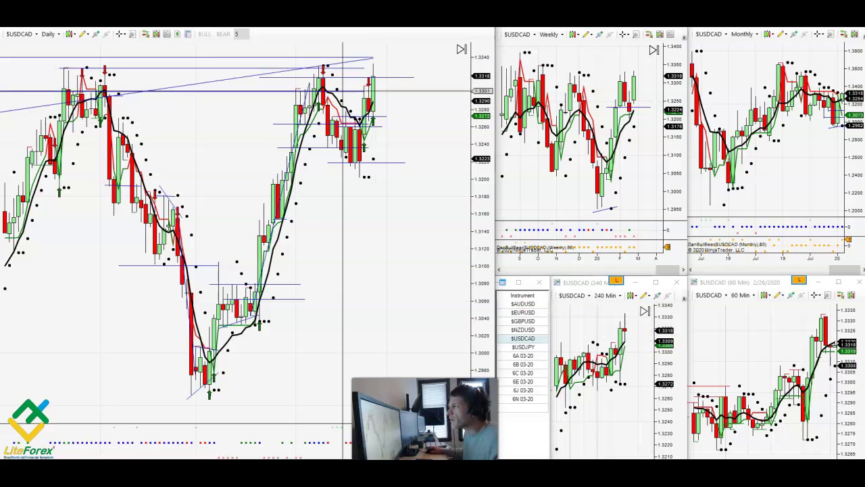
pyautogui.moveTo(342, 92); pyautogui.dragTo(433, 91)
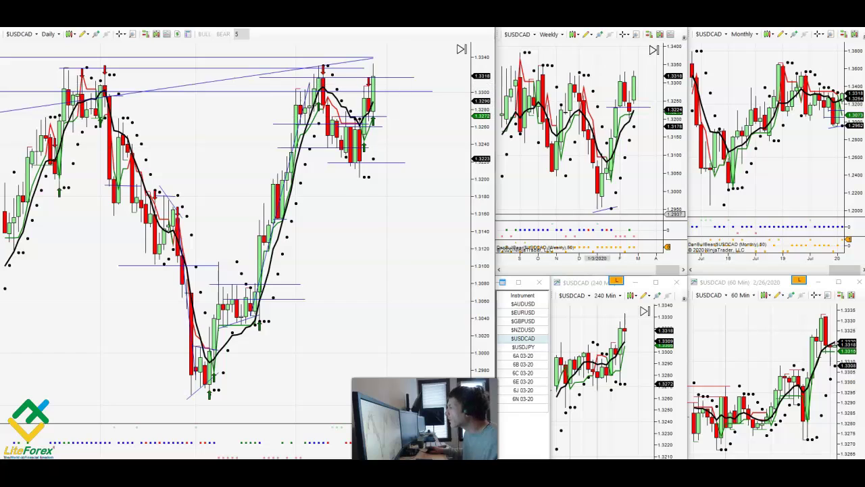
# Switch the linked charts to 6C 03-20 and review the latest price action on the daily chart
pyautogui.click(522, 372)
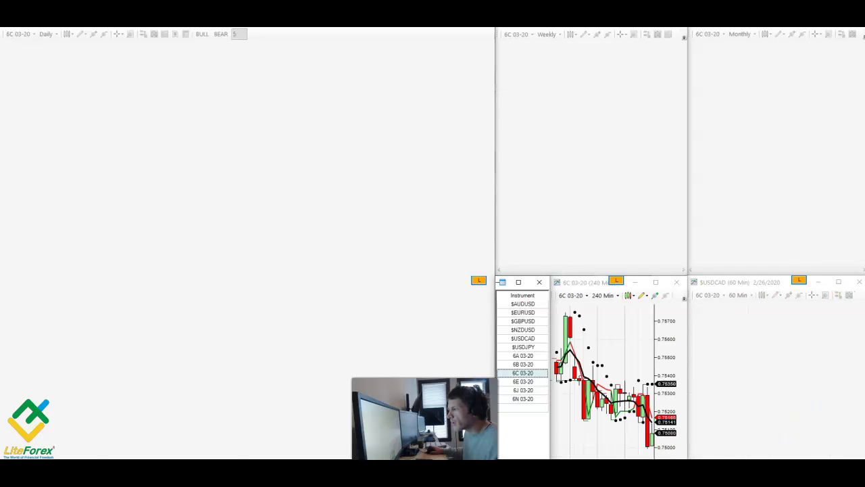
pyautogui.scroll(-5, 398, 244)
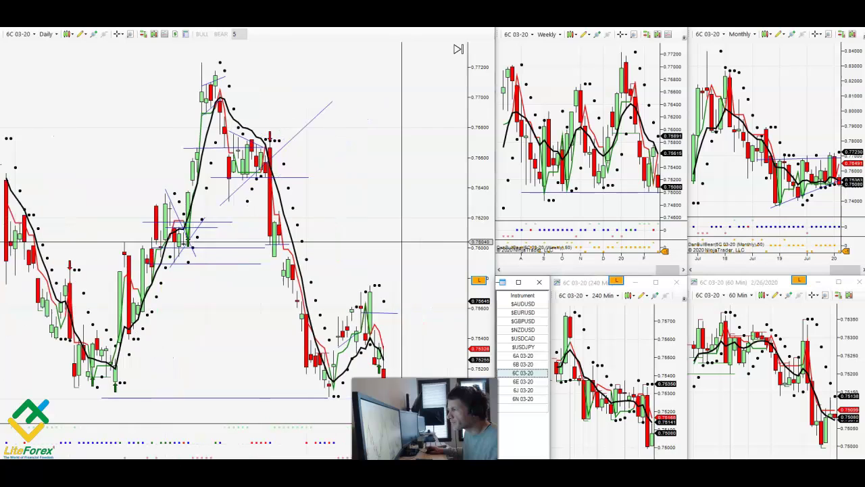
pyautogui.hscroll(2, 193, 399)
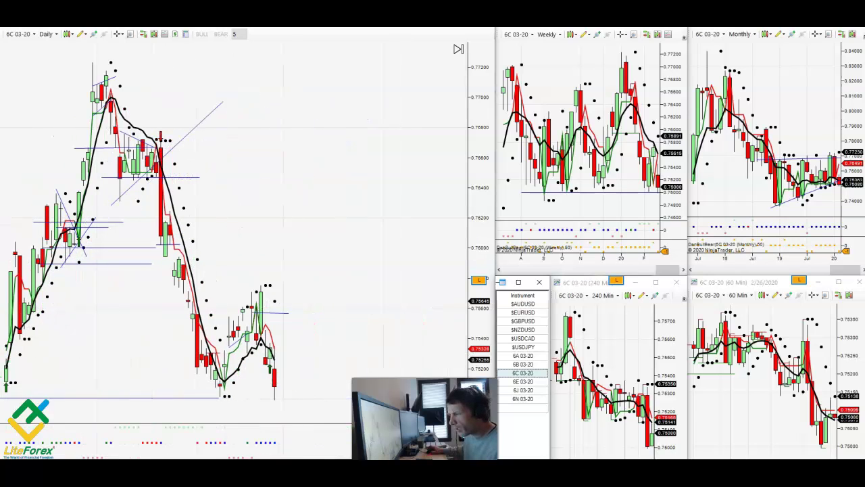
# Extend the 6C 03-20 daily support line at about 0.7500 past the latest bar and review the latest bars on the other timeframes
pyautogui.click(193, 397)
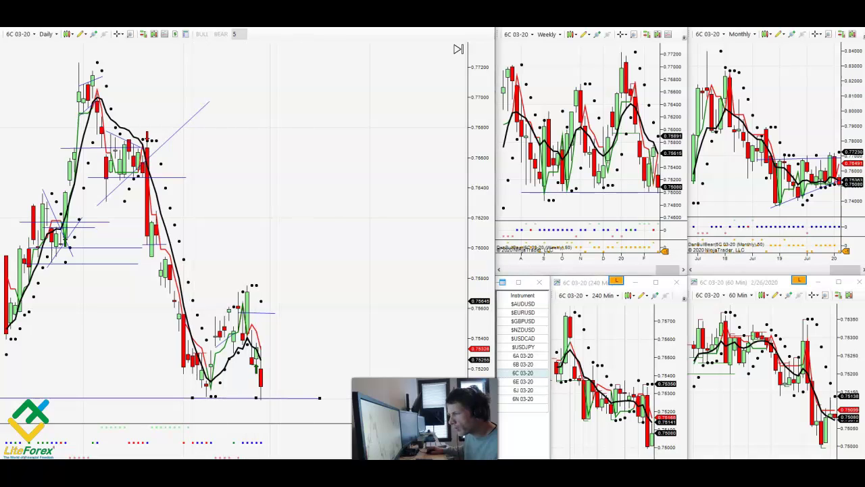
pyautogui.click(329, 396)
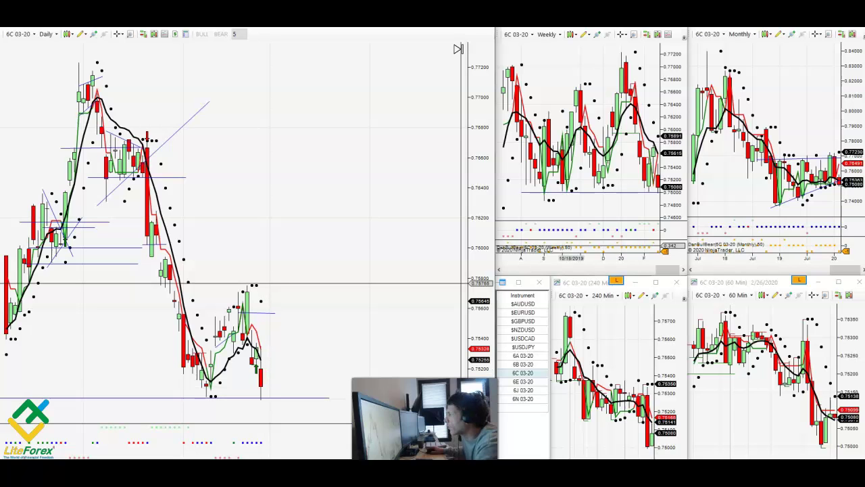
pyautogui.moveTo(635, 193); pyautogui.dragTo(608, 193)
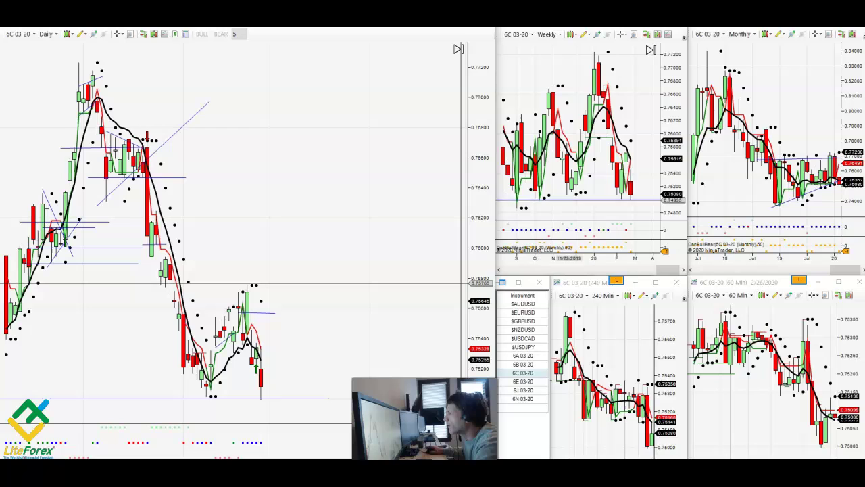
pyautogui.scroll(-2, 716, 193)
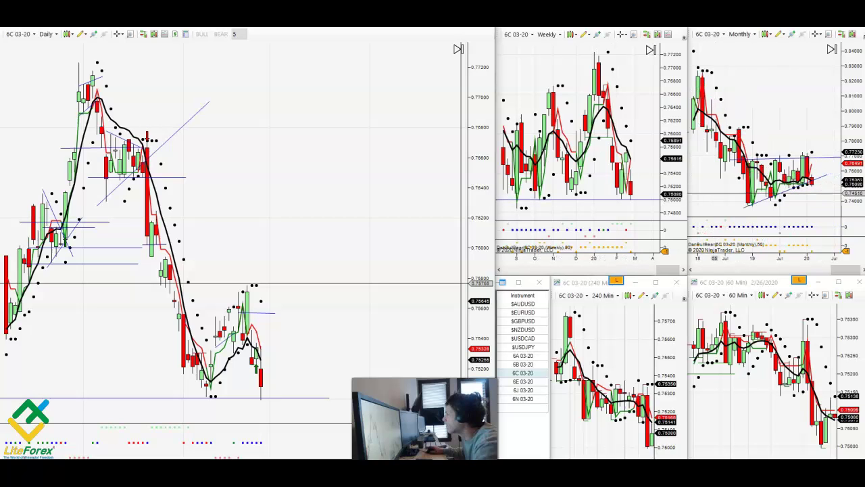
pyautogui.scroll(-2, 757, 409)
pyautogui.hscroll(2, 602, 379)
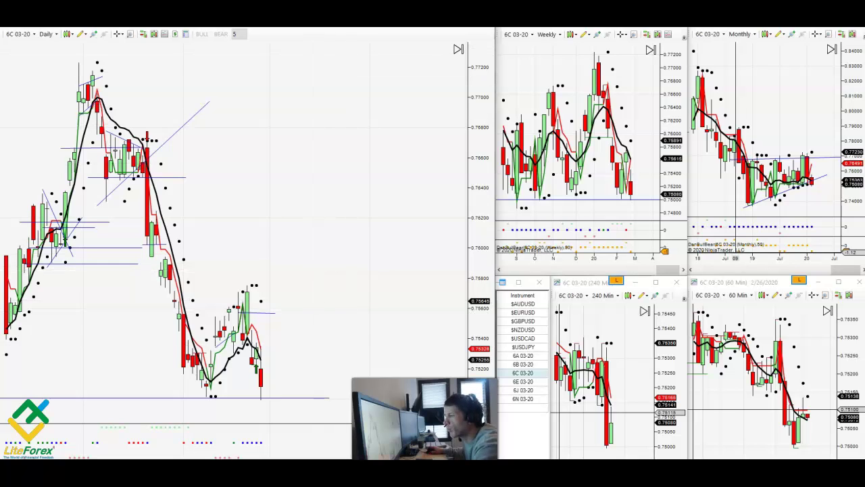
pyautogui.moveTo(261, 371); pyautogui.dragTo(301, 370)
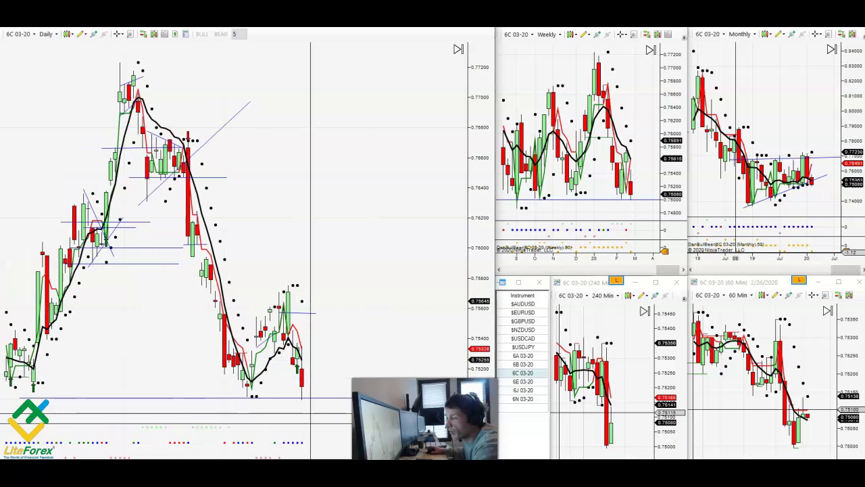
pyautogui.scroll(-2, 302, 396)
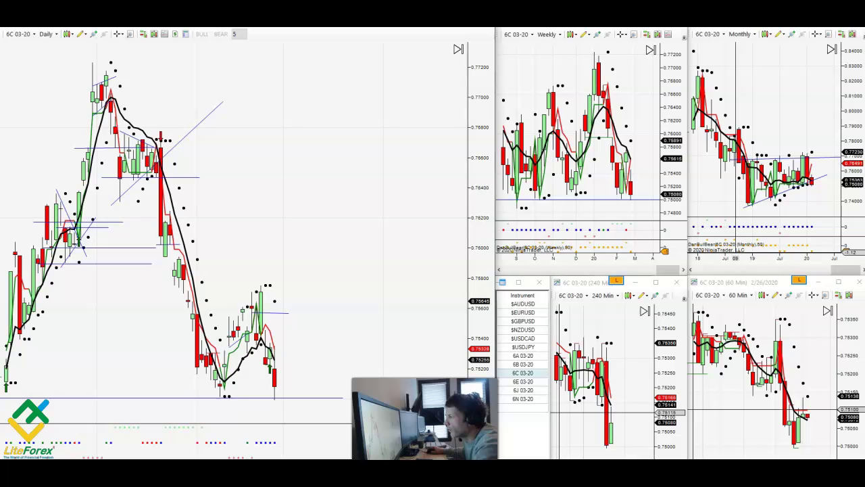
# Switch the linked charts to $USDJPY and extend the daily horizontal line at about 110.22 past the latest bar
pyautogui.click(523, 347)
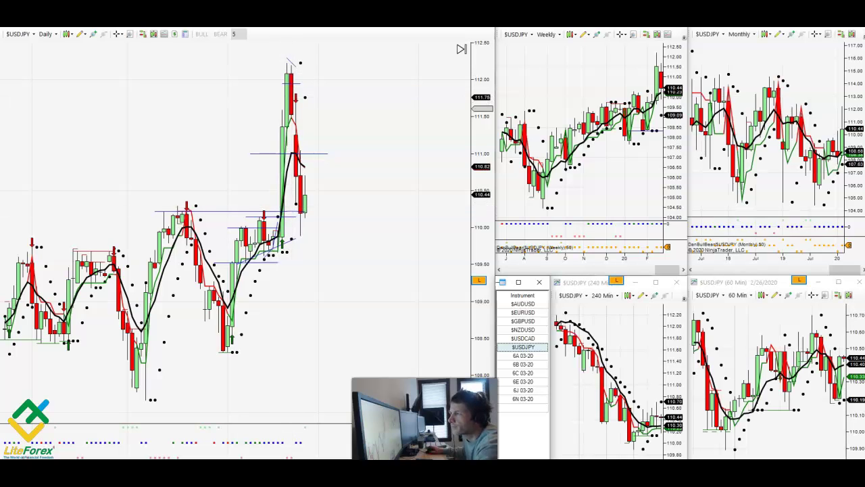
pyautogui.click(328, 154)
pyautogui.click(250, 154)
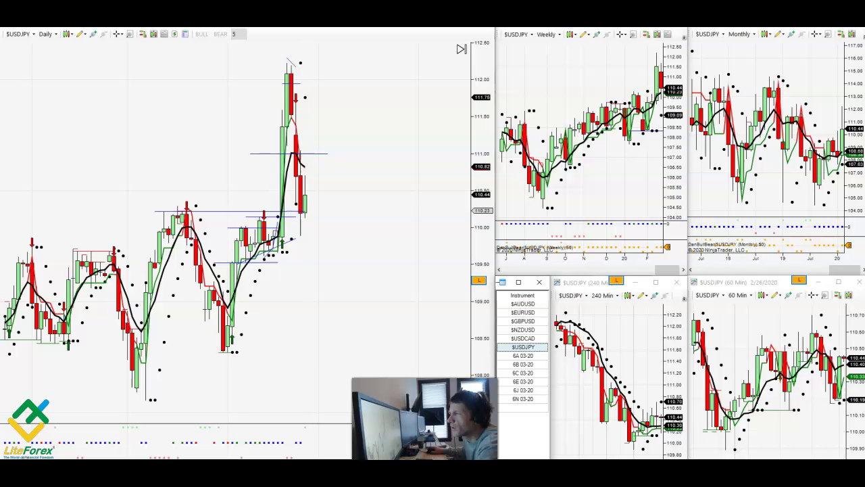
pyautogui.click(301, 211)
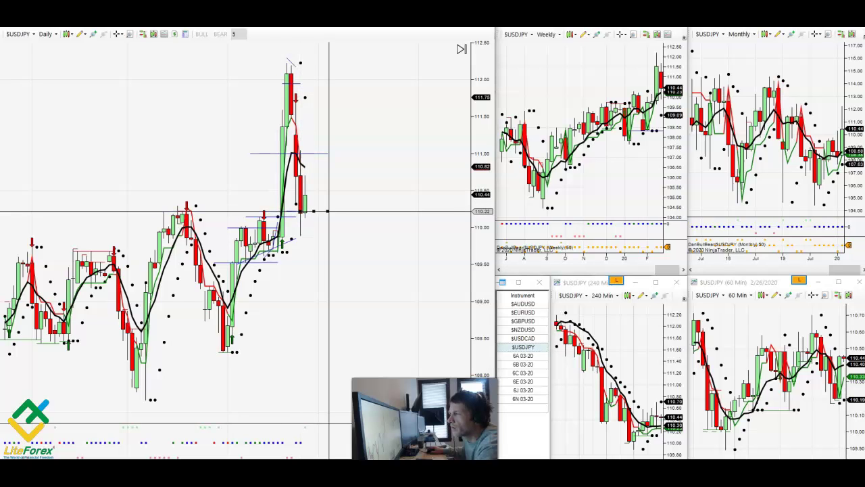
pyautogui.click(328, 211)
pyautogui.click(155, 211)
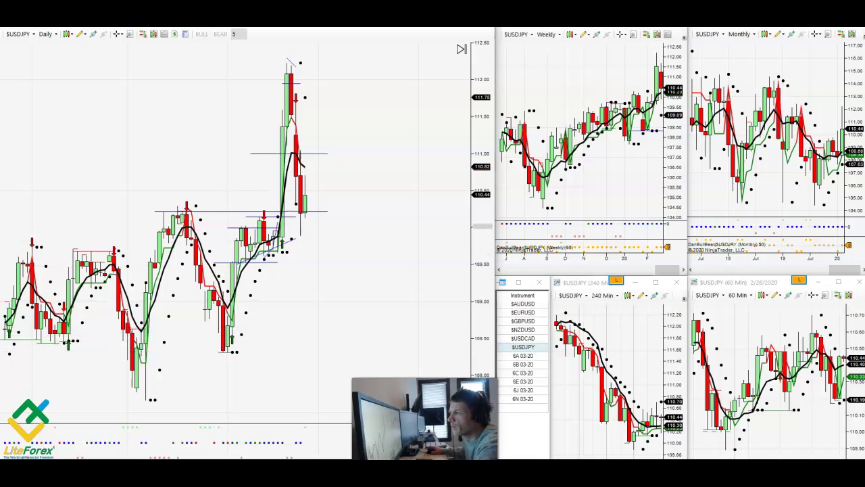
# Extend the 110.00 line, and draw horizontals at about 110.71 and 109.87 plus a short vertical line beside the latest $USDJPY daily bar
pyautogui.middleClick(283, 236)
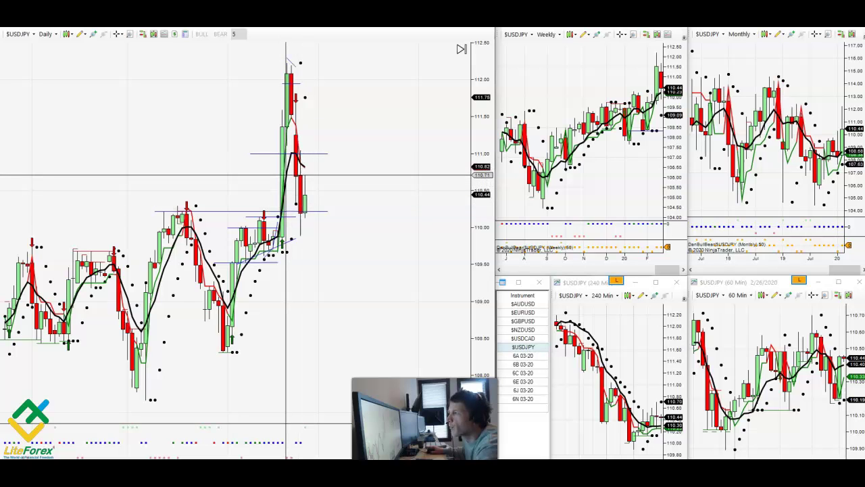
pyautogui.click(354, 175)
pyautogui.click(313, 191)
pyautogui.click(313, 158)
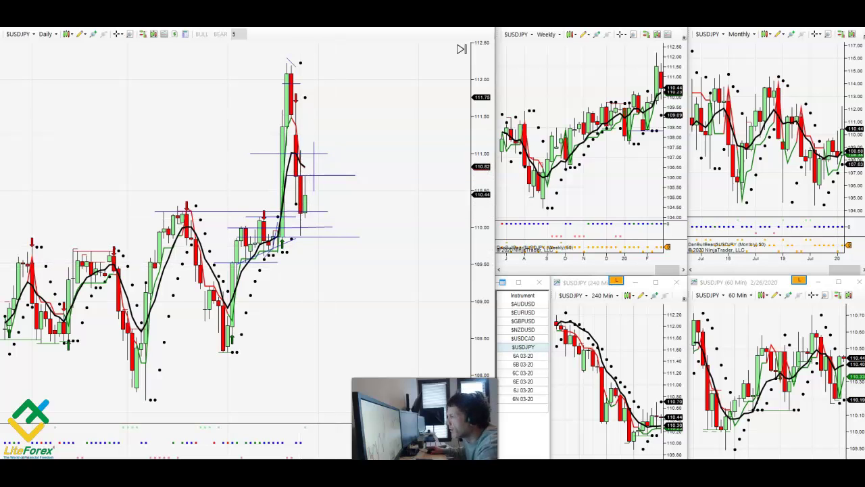
# Switch the linked charts to 6J 03-20 and draw a horizontal support line at about 0.0090425 under the latest lows on the 240-minute chart
pyautogui.click(522, 390)
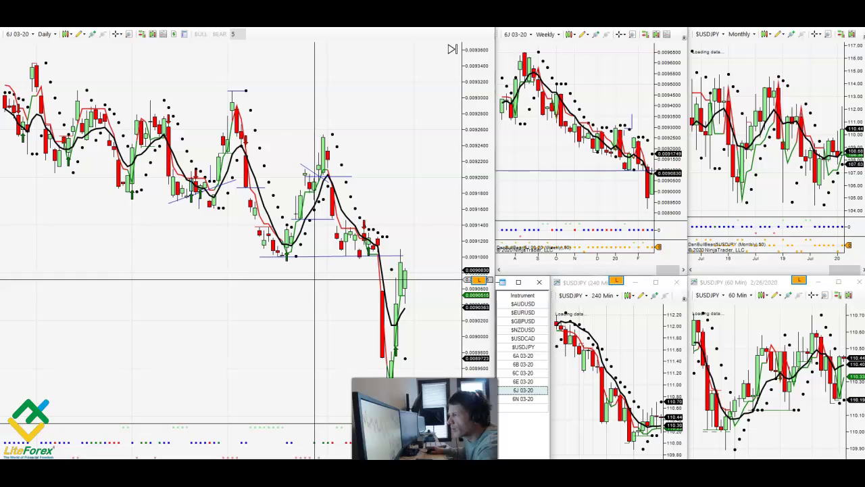
pyautogui.moveTo(412, 284); pyautogui.dragTo(309, 274)
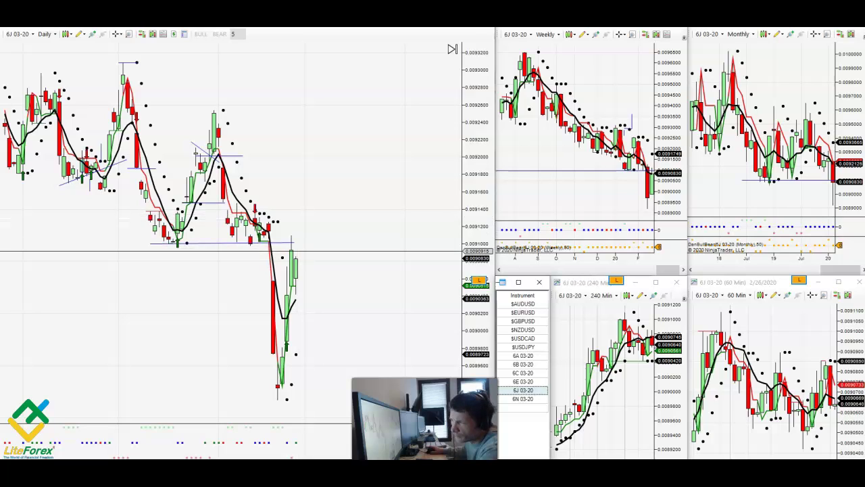
pyautogui.scroll(-3, 653, 232)
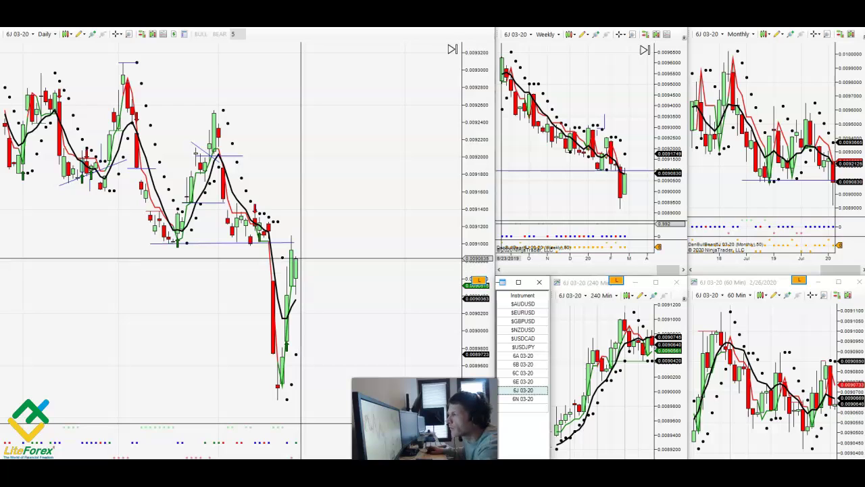
pyautogui.moveTo(599, 336); pyautogui.dragTo(585, 336)
pyautogui.scroll(-1, 586, 336)
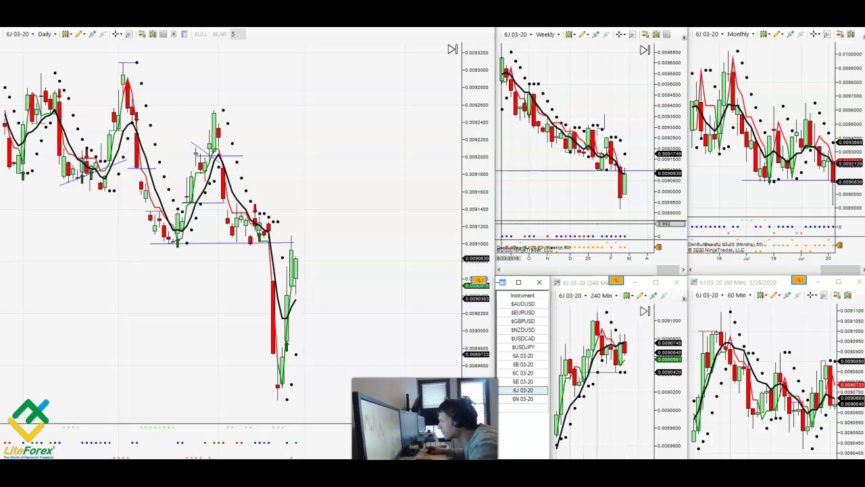
pyautogui.scroll(-2, 602, 372)
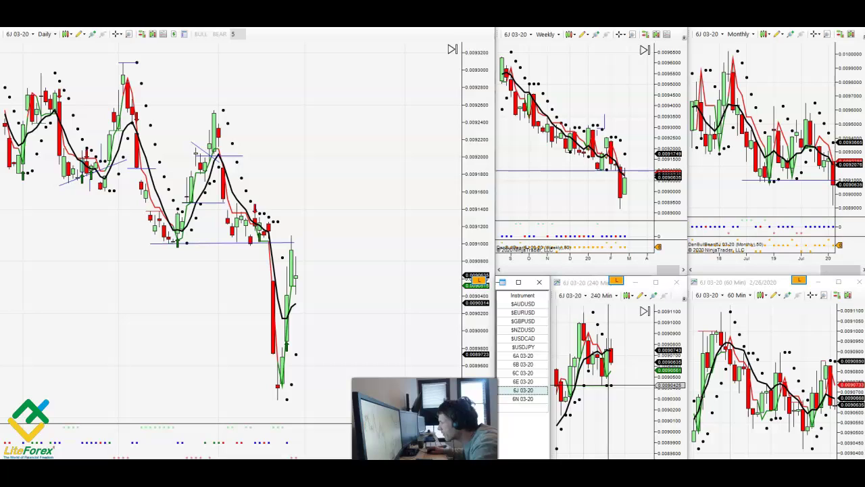
pyautogui.click(609, 384)
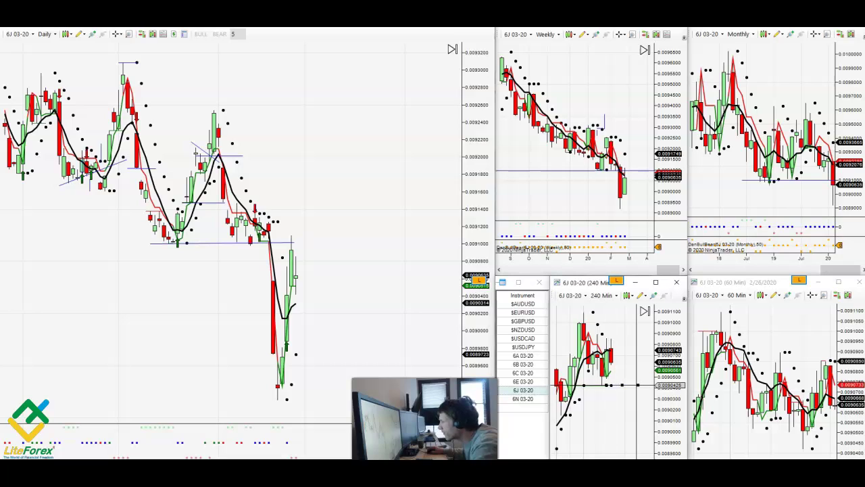
# Maximize the 6J 03-20 60-minute chart and draw two falling trend lines from the peak and two rising lines along recent lows and highs
pyautogui.click(839, 282)
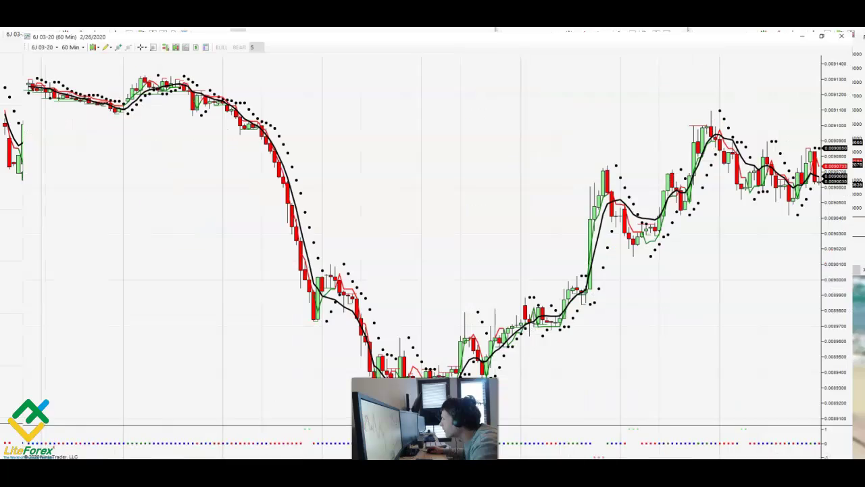
pyautogui.moveTo(678, 280); pyautogui.dragTo(606, 271)
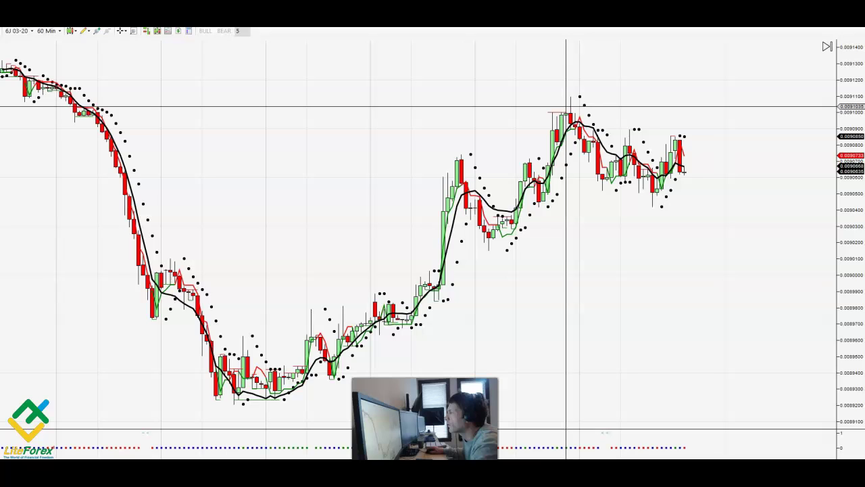
pyautogui.moveTo(566, 107); pyautogui.dragTo(696, 182)
pyautogui.moveTo(643, 214); pyautogui.dragTo(702, 153)
pyautogui.moveTo(565, 108)
pyautogui.mouseDown()
pyautogui.moveTo(725, 152)
pyautogui.moveTo(675, 141)
pyautogui.mouseUp()
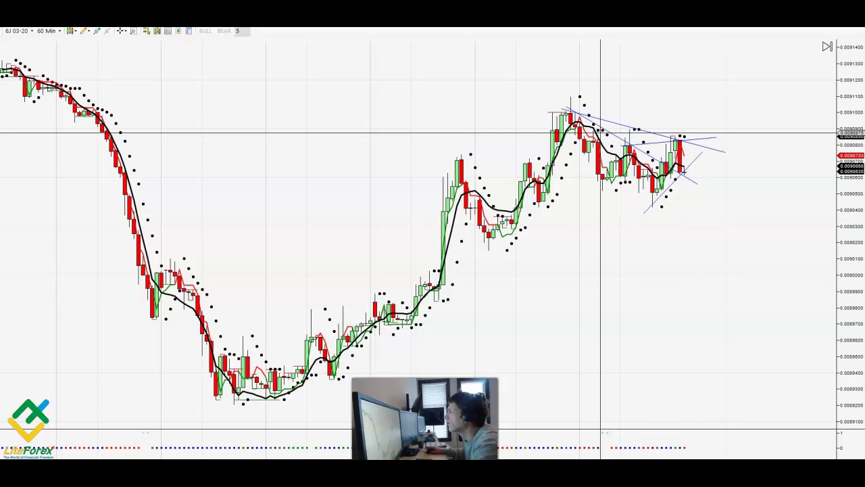
# Draw horizontal lines at about 0.00909 and 0.00906 on the 6J 03-20 60-minute chart, and restore its window size
pyautogui.click(757, 129)
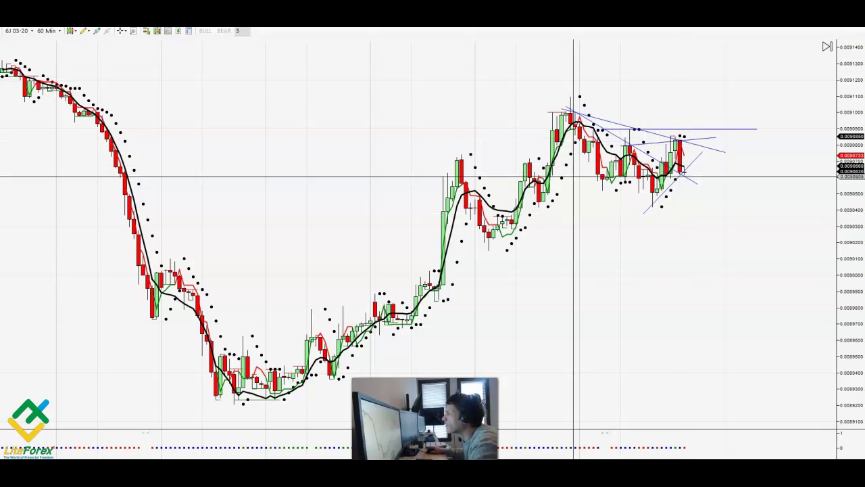
pyautogui.moveTo(574, 177); pyautogui.dragTo(758, 177)
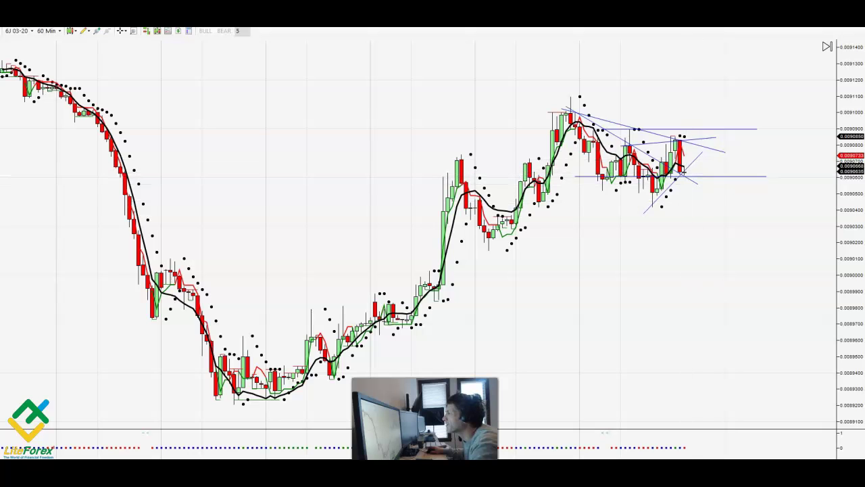
pyautogui.click(838, 29)
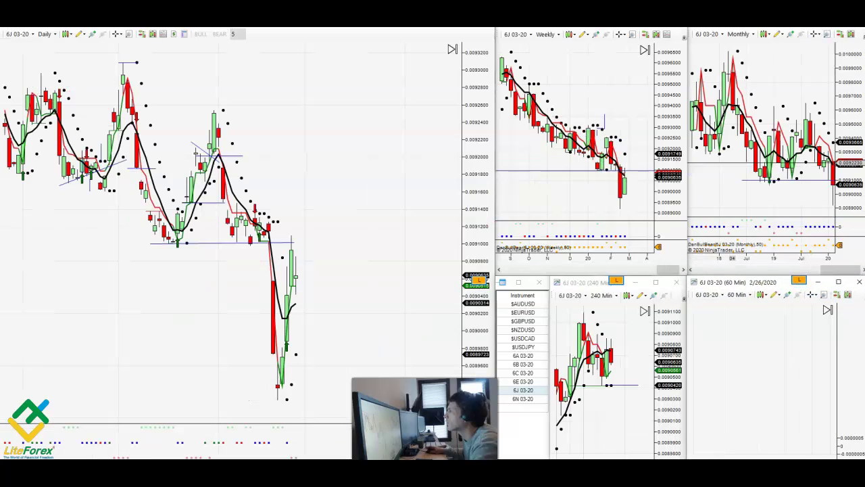
# Draw a short falling line over the last two highs on the 6J 03-20 daily chart
pyautogui.moveTo(728, 379); pyautogui.dragTo(796, 379)
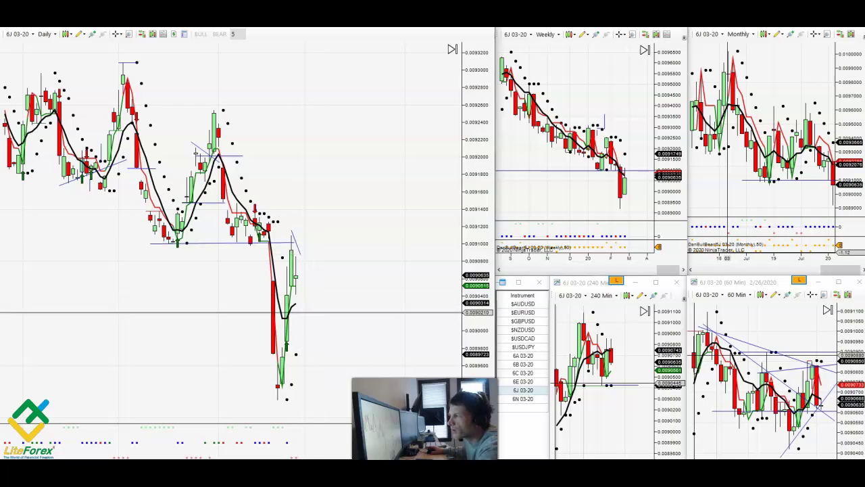
pyautogui.scroll(3, 315, 301)
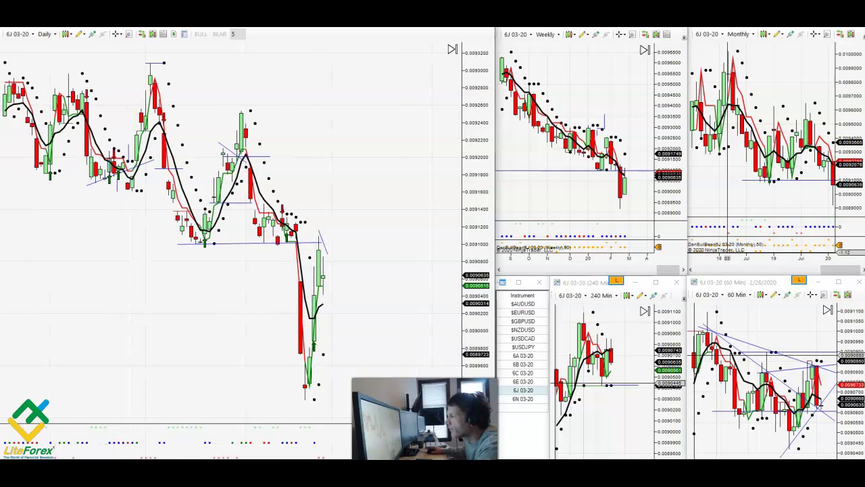
# Switch the linked charts back to $USDJPY and review the marked levels around the latest bars on the daily chart
pyautogui.click(523, 347)
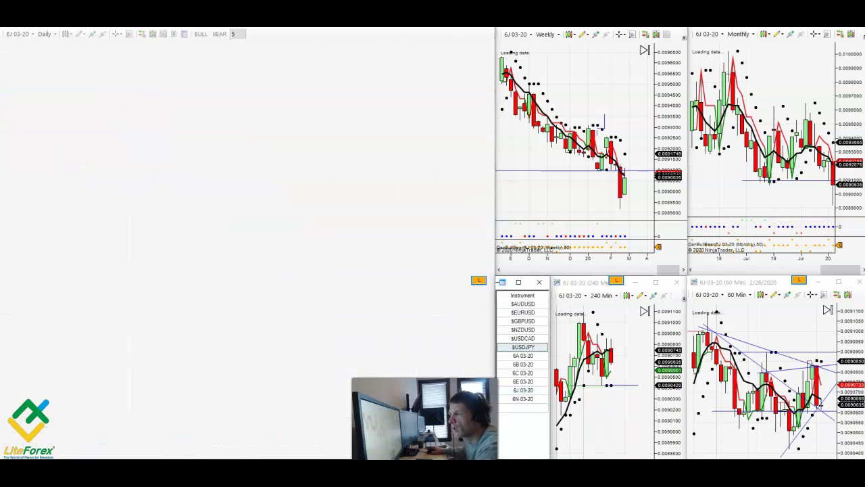
pyautogui.scroll(-7, 318, 283)
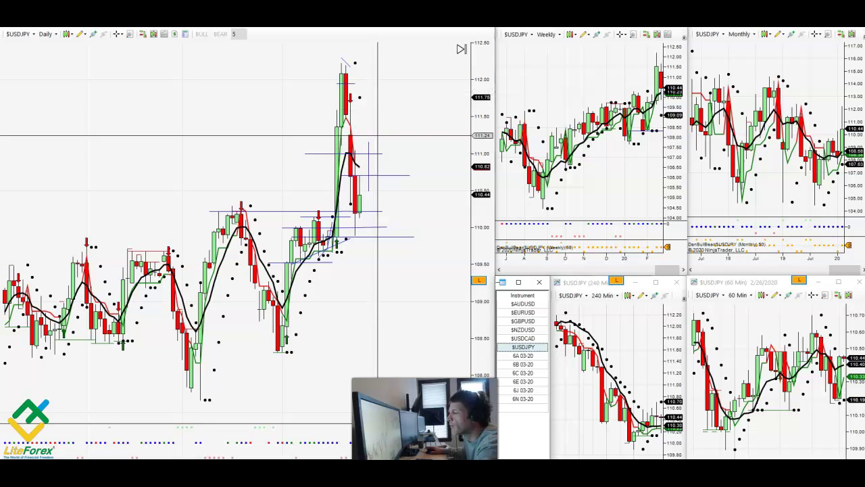
pyautogui.click(380, 212)
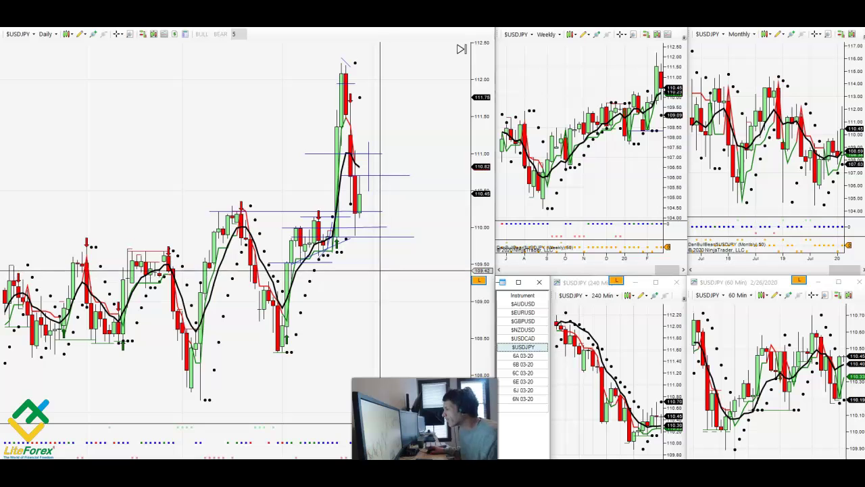
pyautogui.scroll(-3, 382, 252)
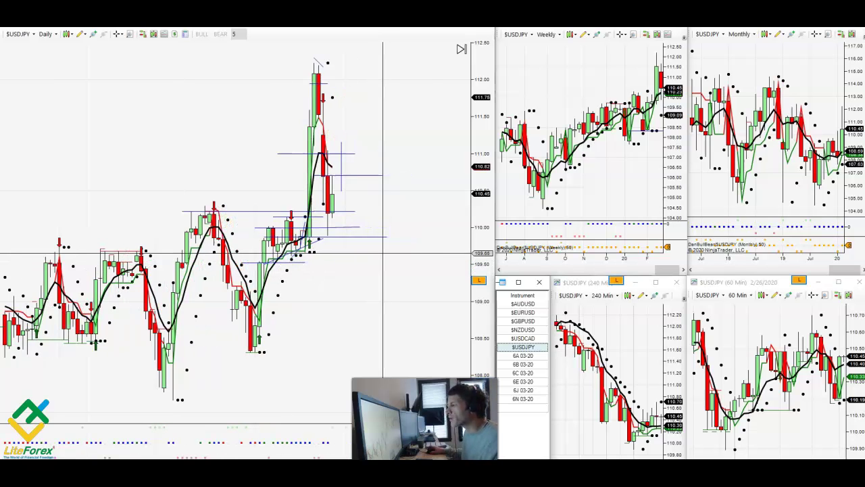